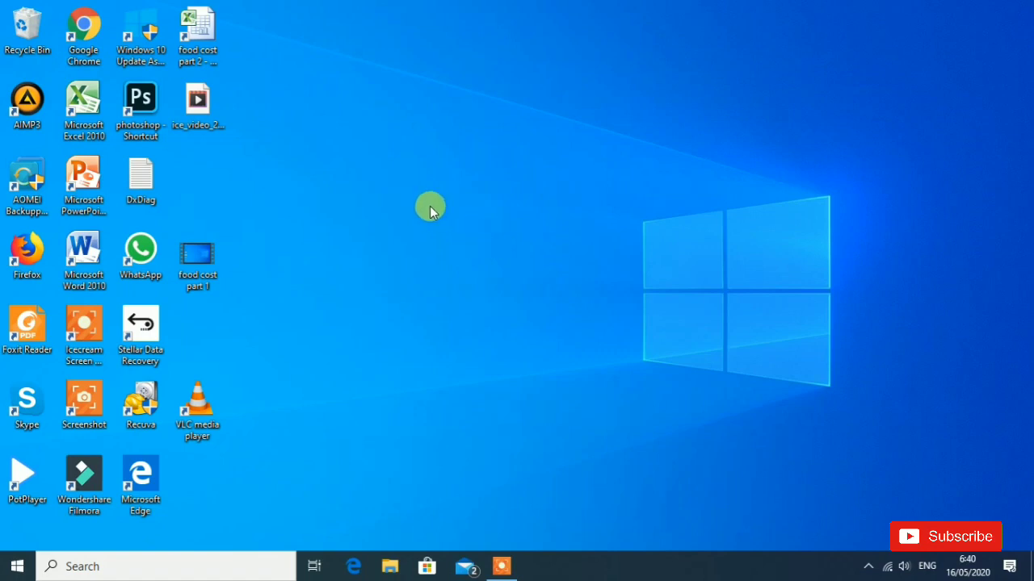
- Open the food cost part 2 workbook from the desktop
double_click(198, 32)
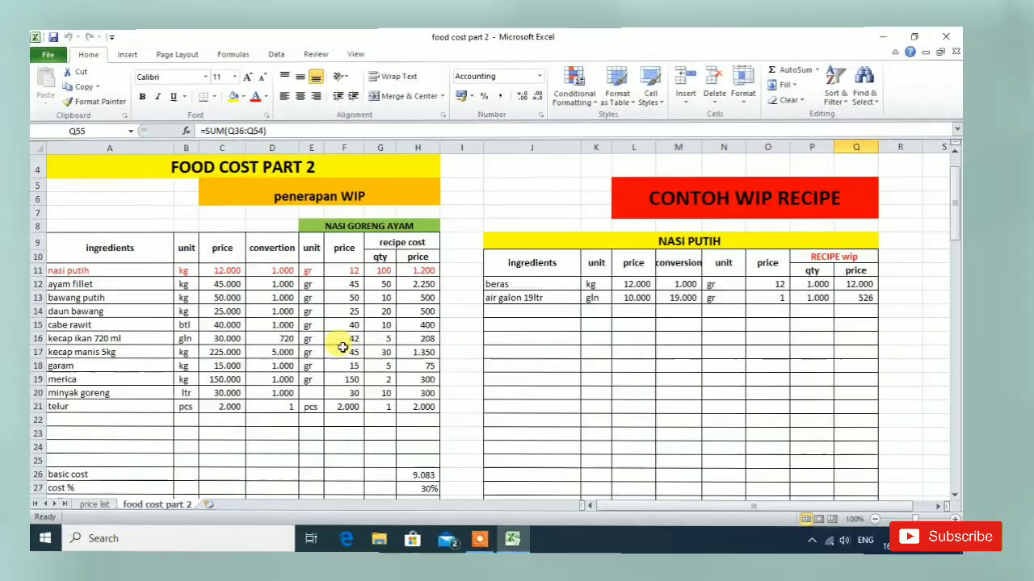
scroll(549, 371, up, 1)
scroll(557, 374, down, 1)
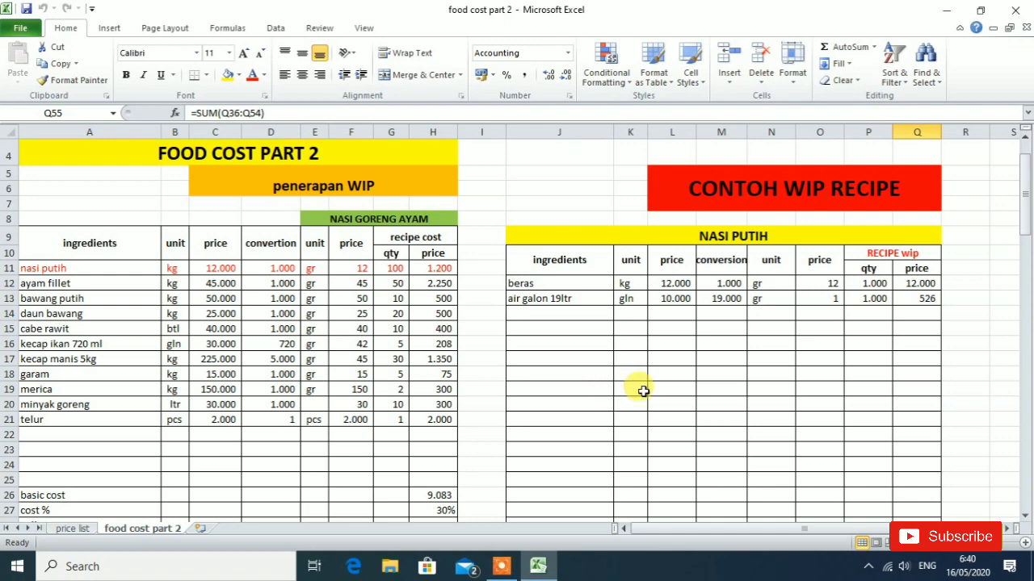
- Examine the NASI GORENG AYAM recipe cost table and the NASI PUTIH WIP recipe down to its basic cost and WIP rows
scroll(655, 393, down, 2)
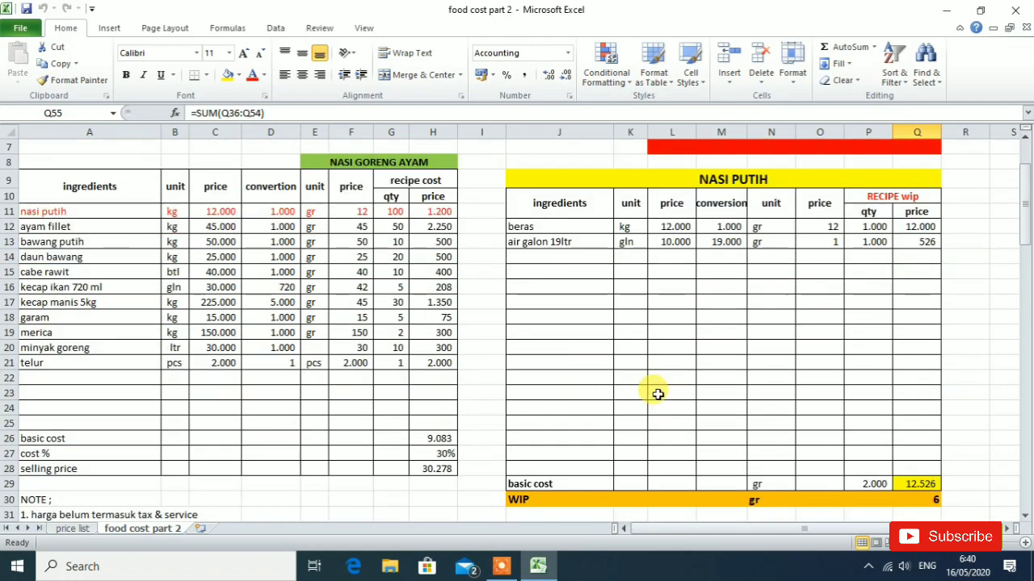
scroll(656, 394, up, 2)
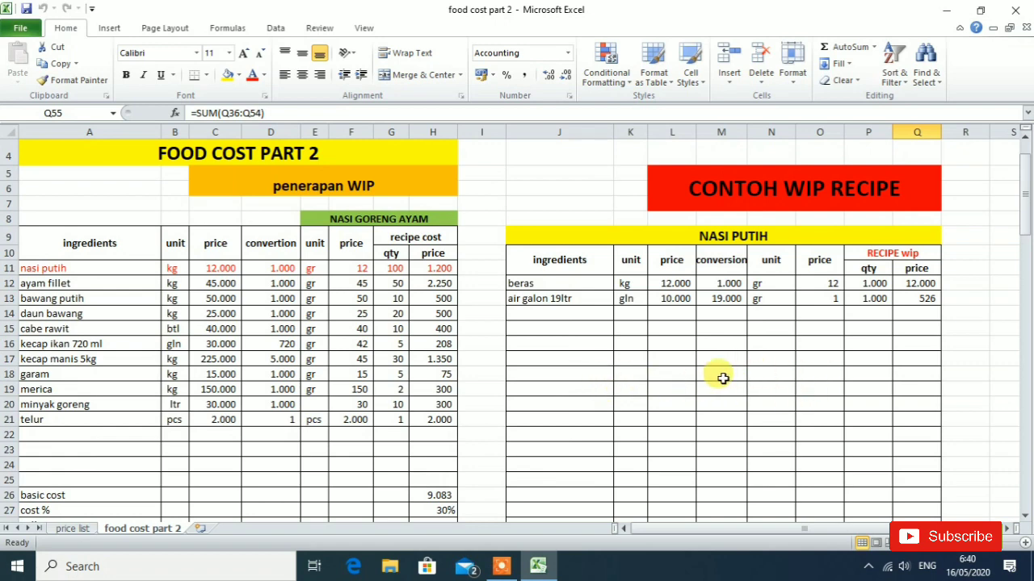
scroll(731, 381, down, 1)
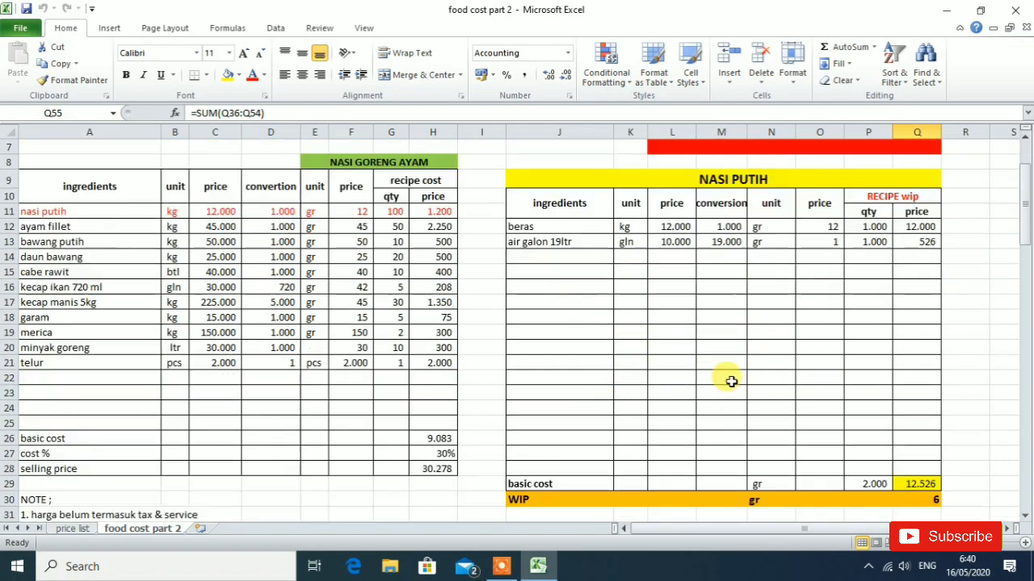
scroll(731, 381, up, 1)
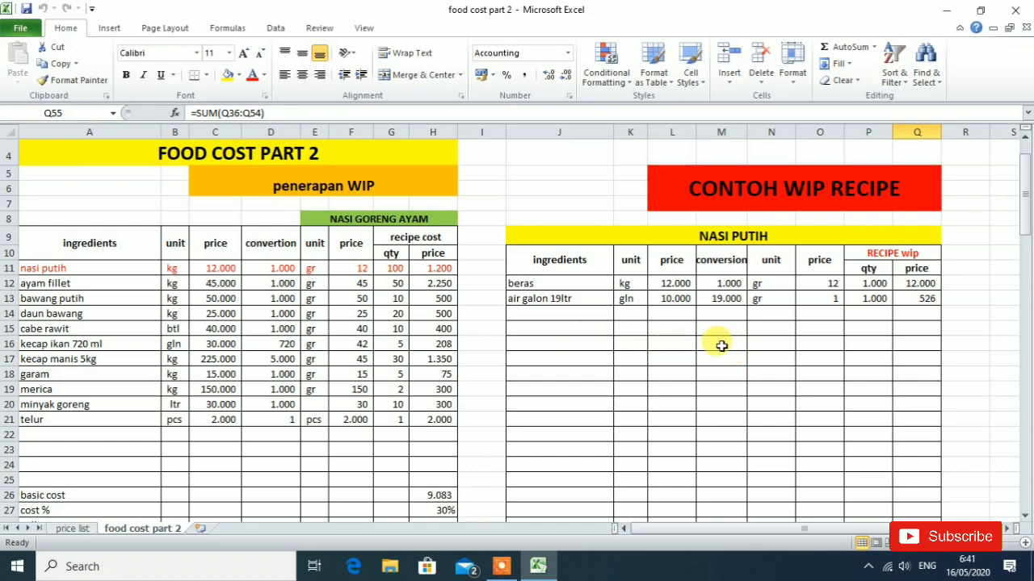
scroll(688, 349, down, 2)
scroll(688, 349, up, 2)
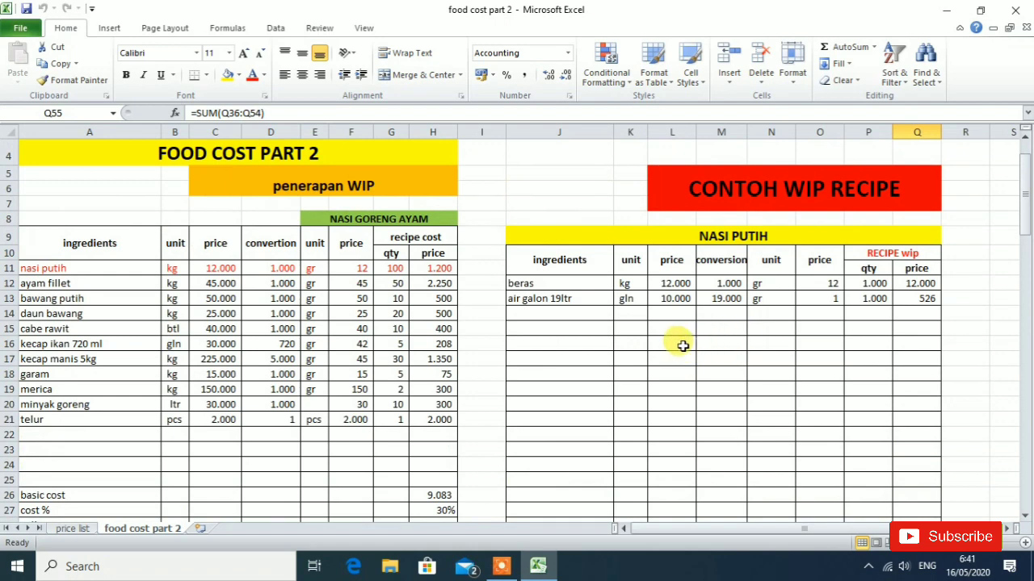
scroll(692, 353, down, 2)
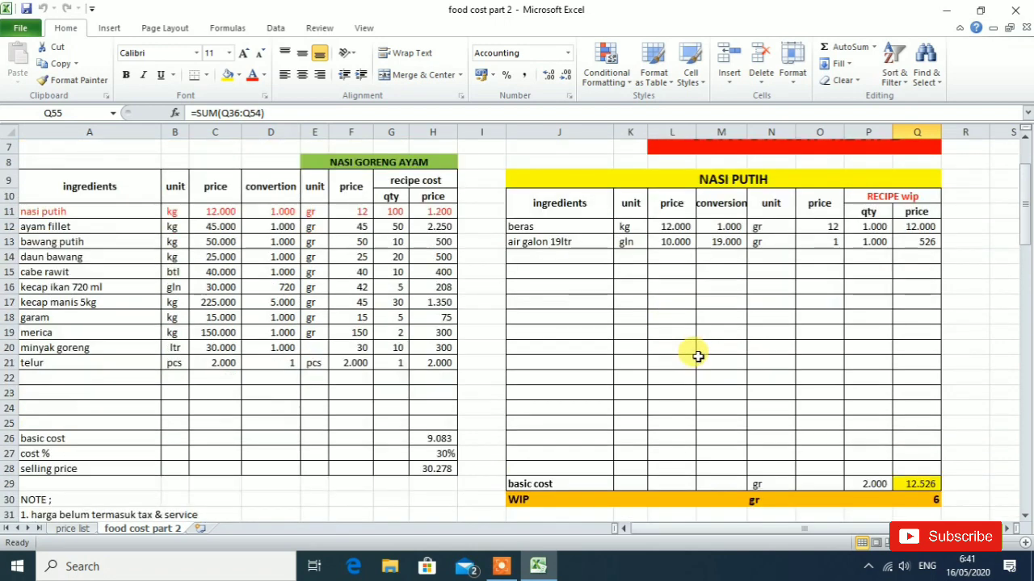
scroll(692, 360, up, 2)
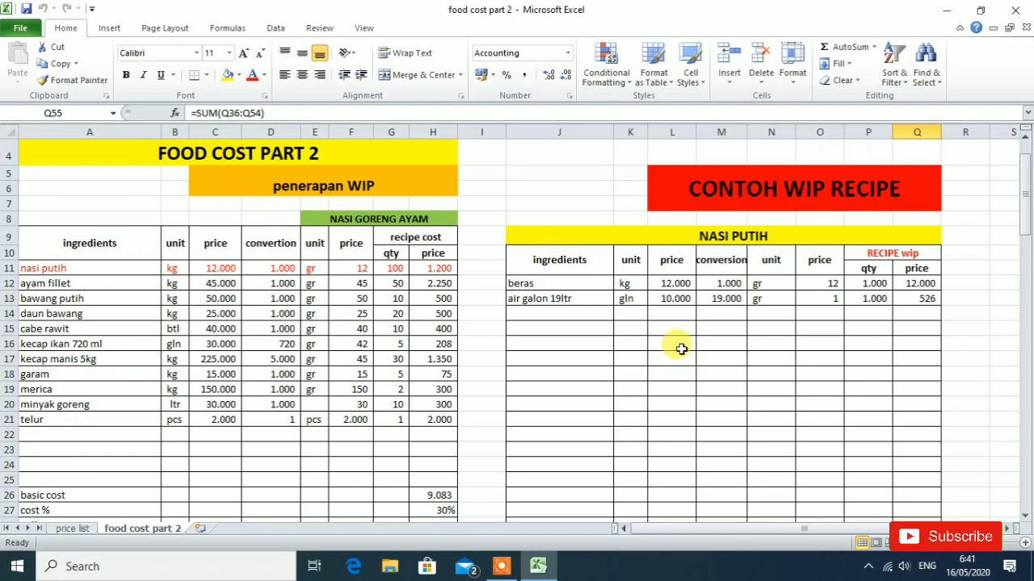
scroll(681, 349, down, 1)
scroll(684, 353, up, 1)
scroll(691, 355, down, 1)
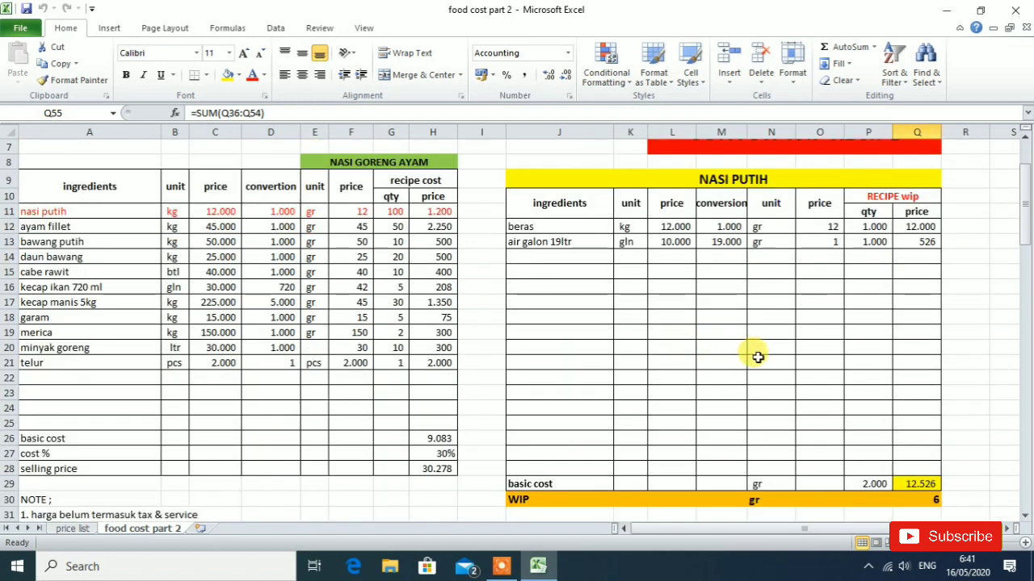
scroll(754, 355, up, 1)
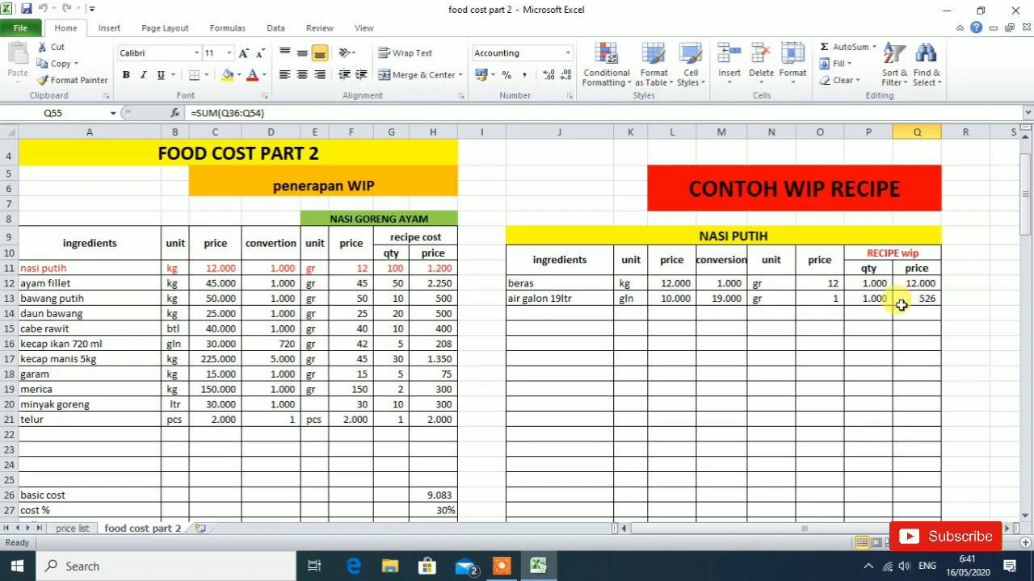
scroll(901, 304, down, 3)
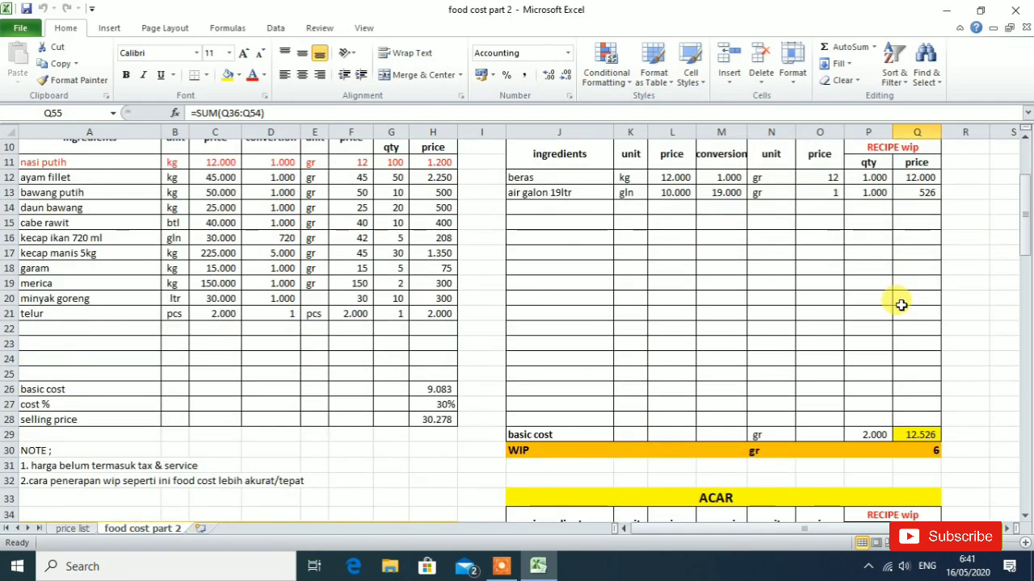
scroll(902, 307, up, 2)
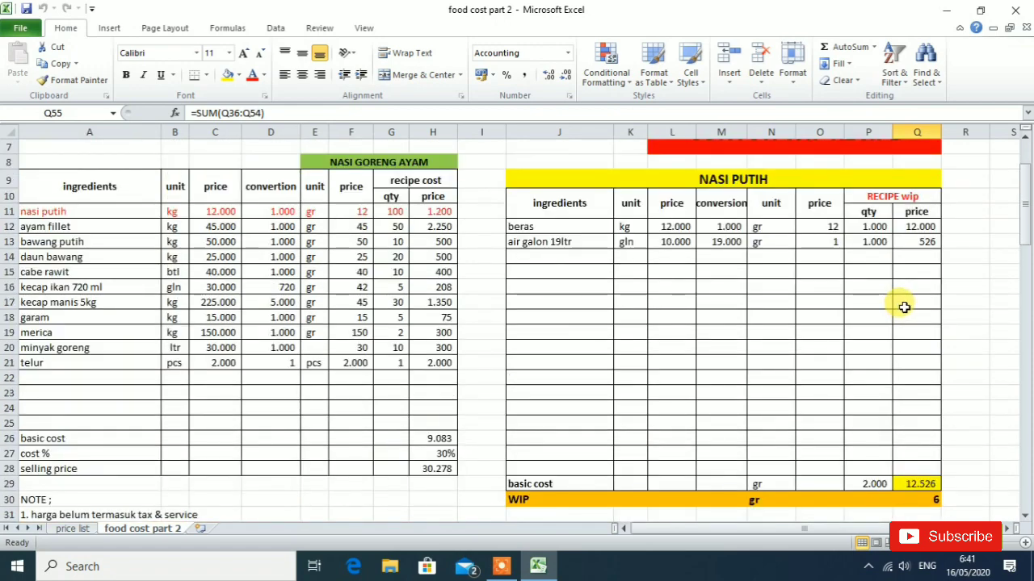
scroll(904, 306, down, 1)
scroll(906, 307, up, 2)
scroll(906, 307, down, 1)
scroll(906, 307, down, 1)
scroll(906, 306, up, 1)
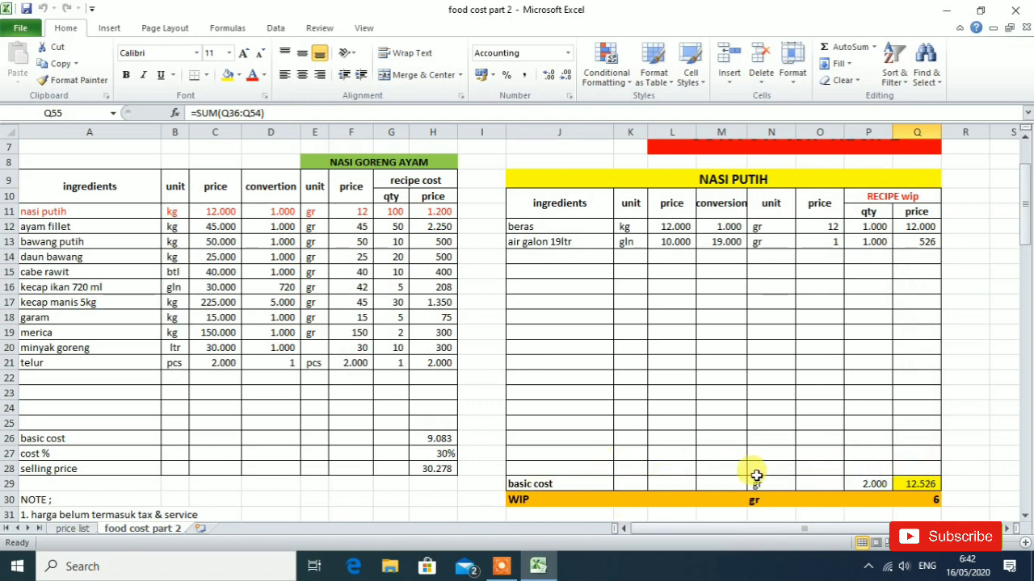
- Inspect the formulas behind the NASI PUTIH basic cost total, total quantity and WIP price per gram
click(927, 483)
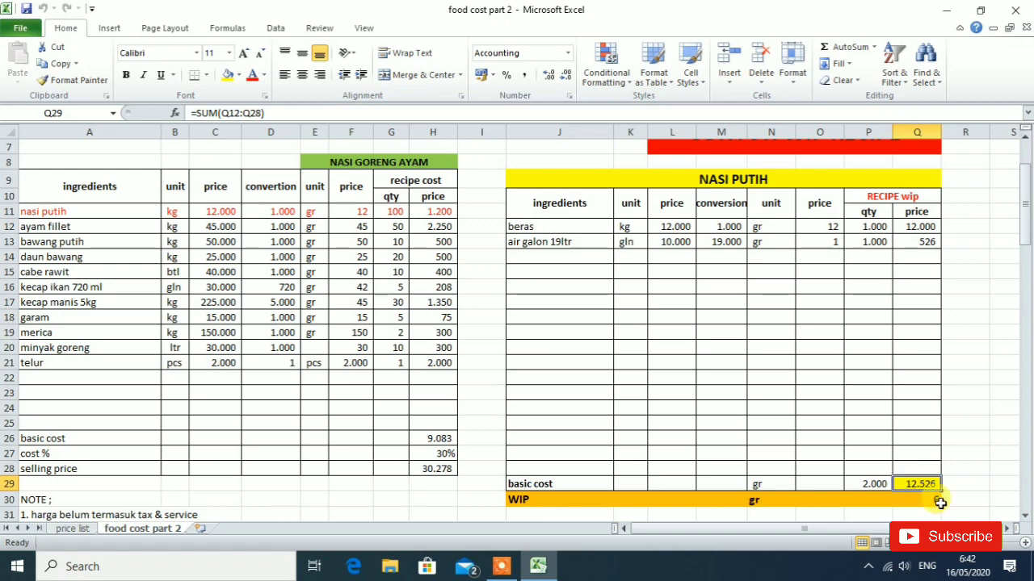
click(926, 500)
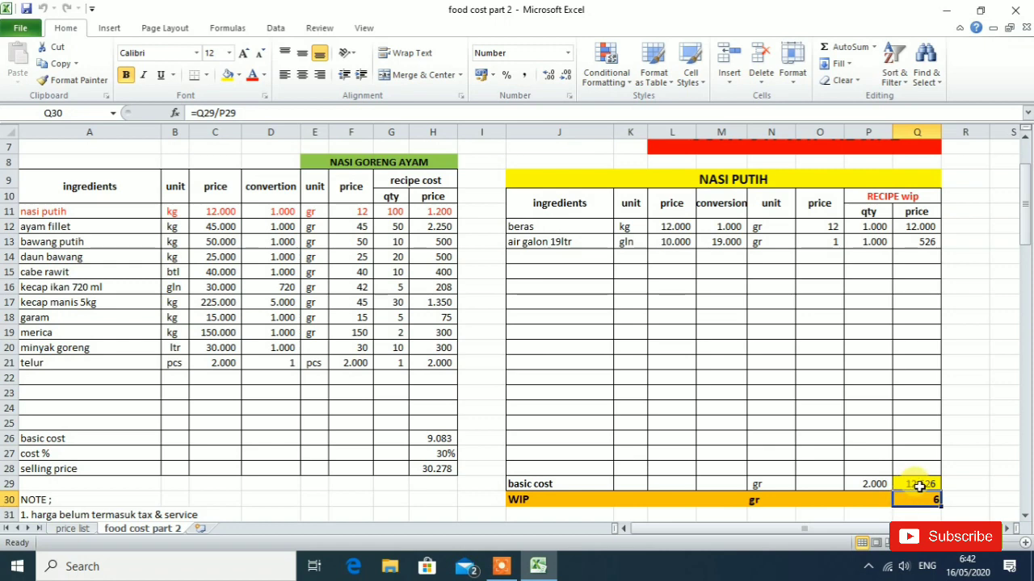
click(922, 483)
click(864, 484)
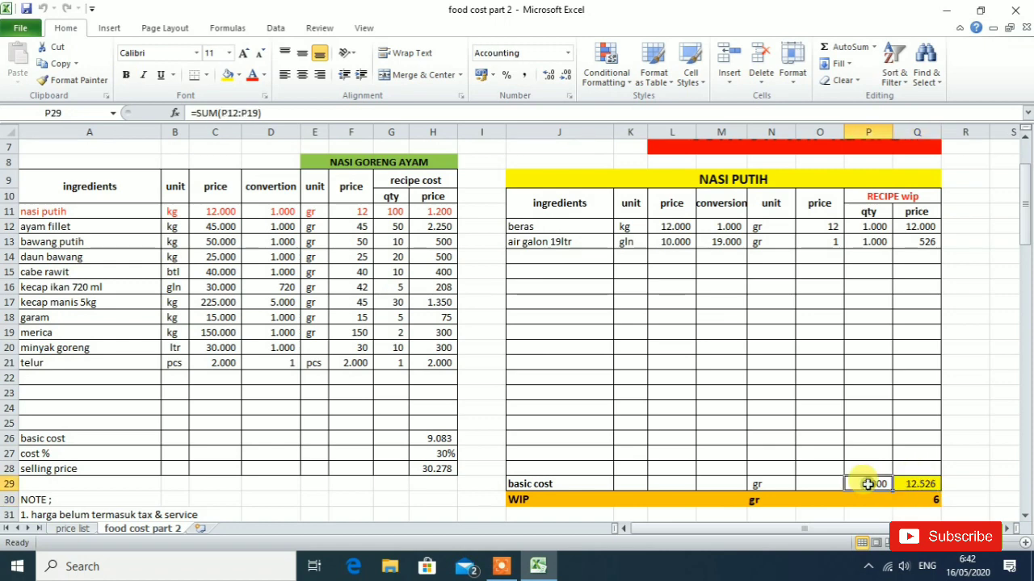
click(926, 504)
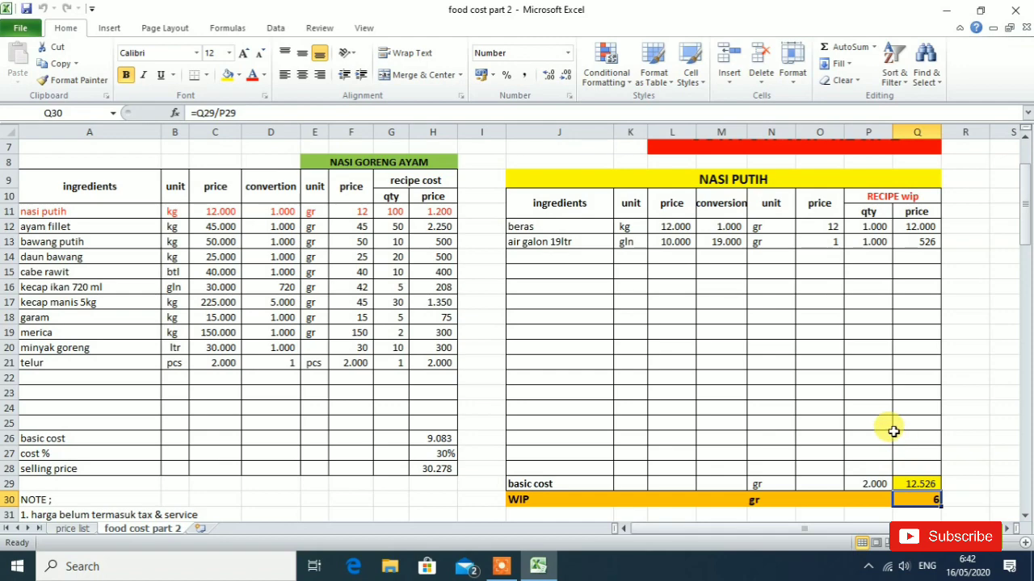
- Link the kerupuk udang price in cell L89 of the KERUPUK table to the krupuk udang price on the price list sheet
scroll(870, 411, down, 14)
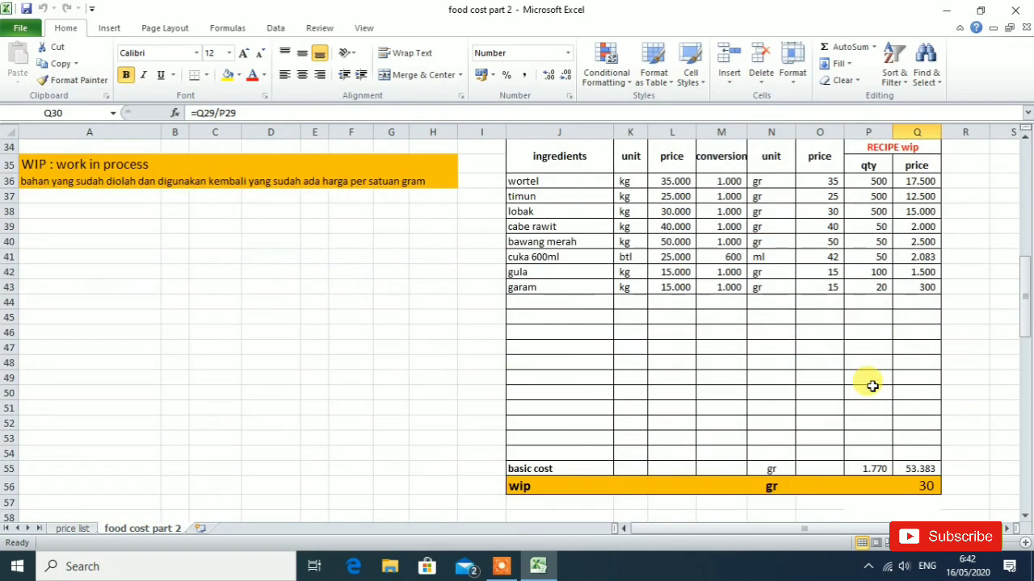
scroll(872, 386, down, 10)
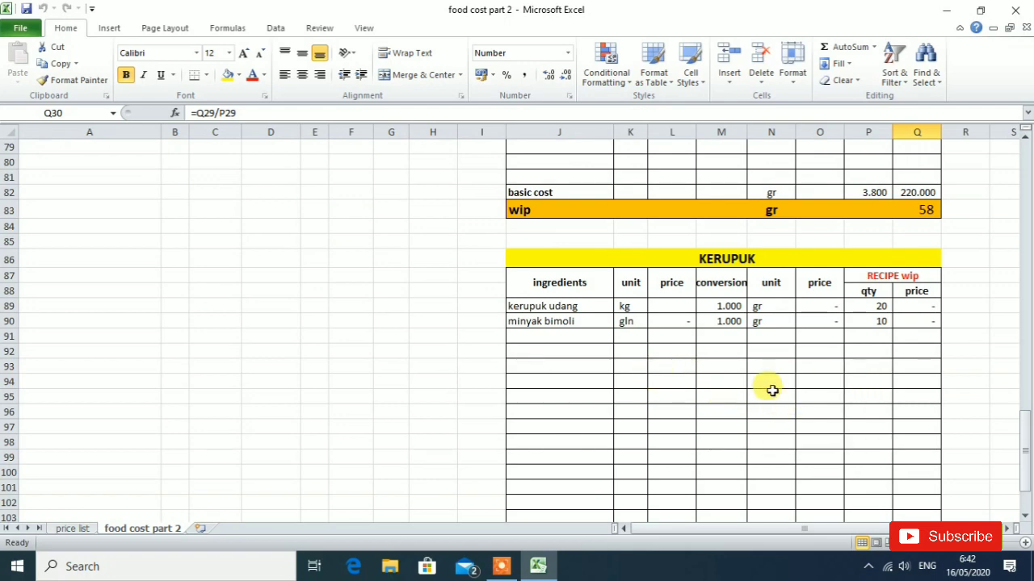
scroll(691, 393, down, 2)
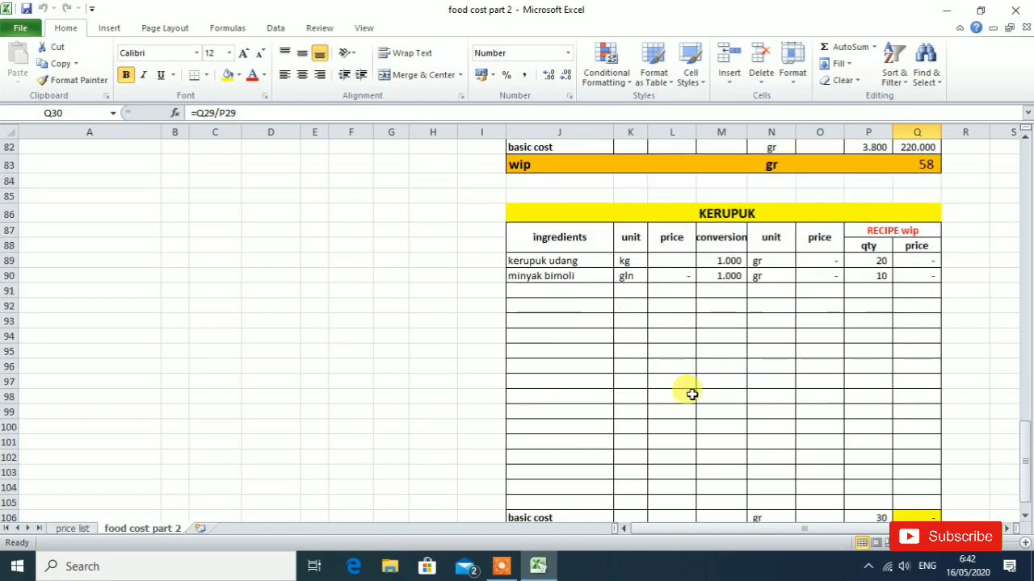
scroll(691, 393, up, 1)
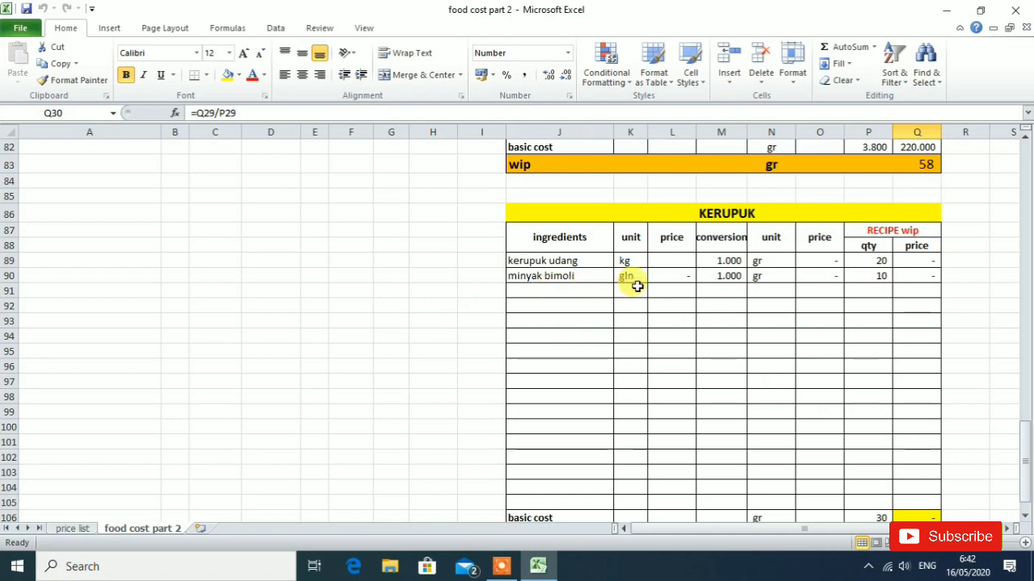
scroll(689, 346, up, 1)
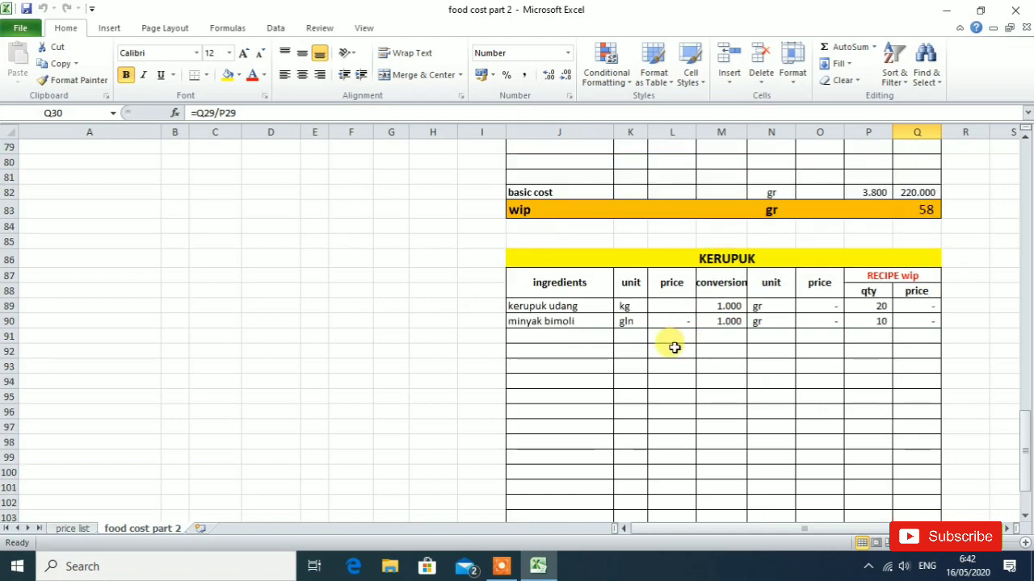
click(683, 308)
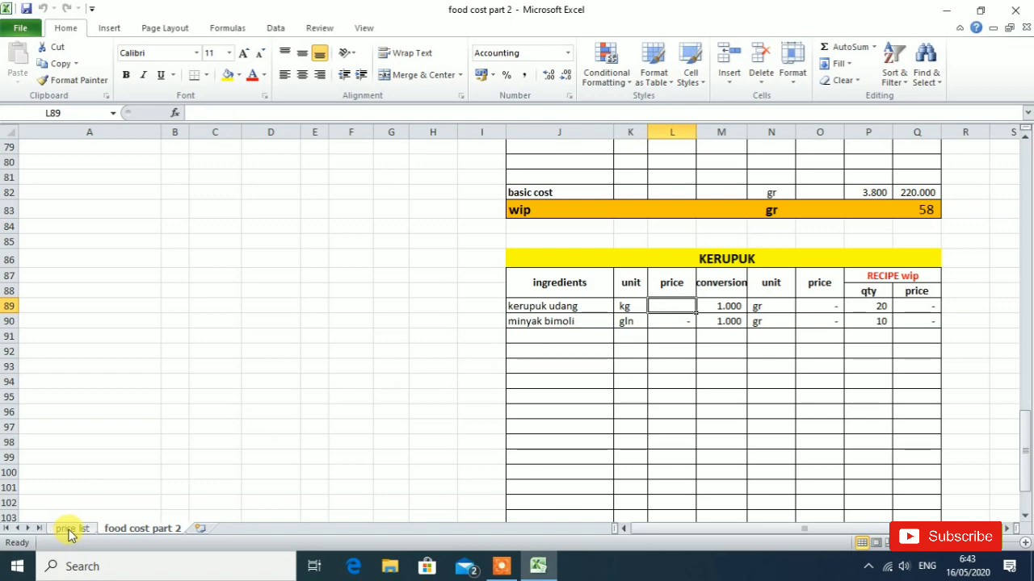
text(=)
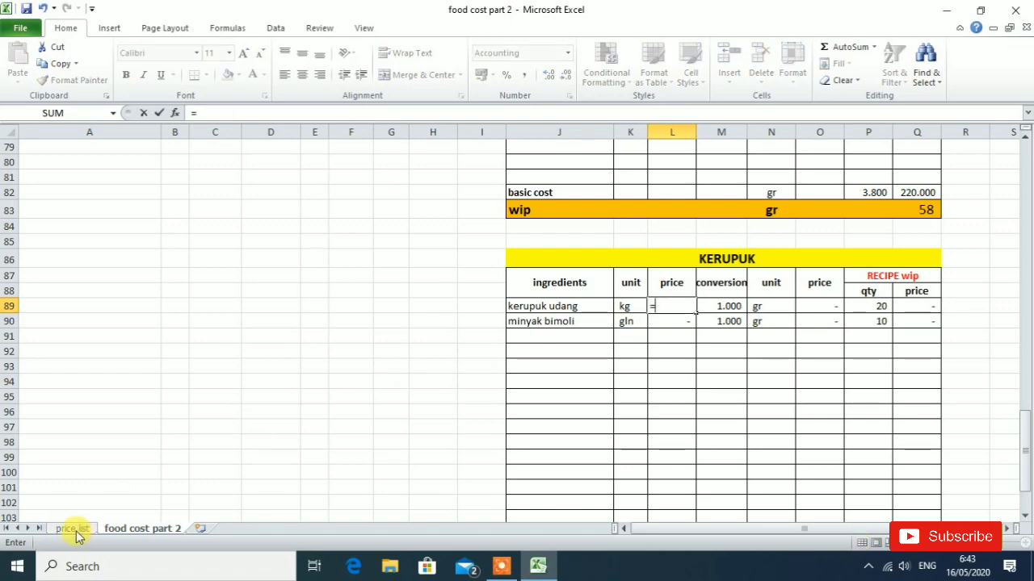
click(75, 529)
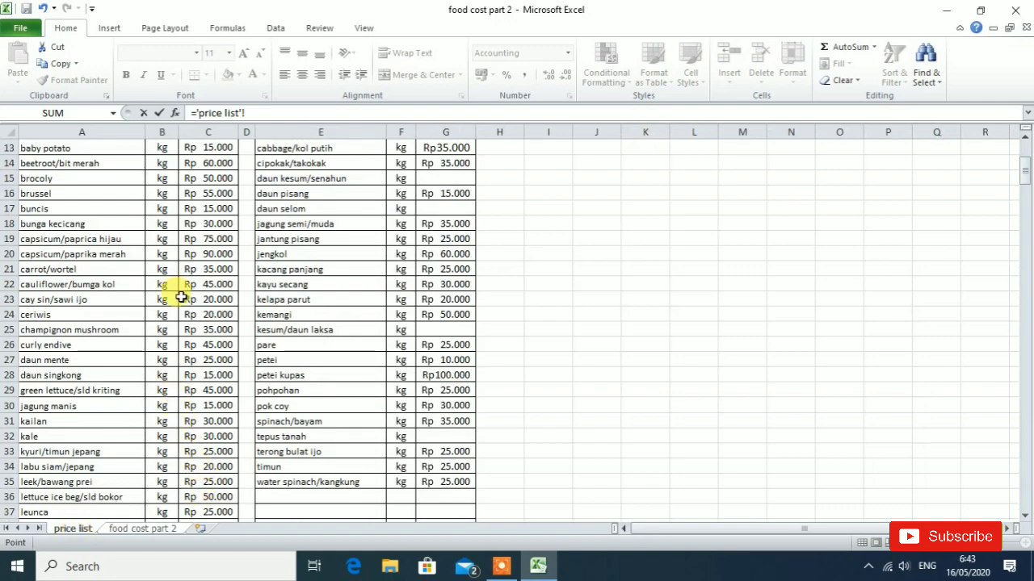
scroll(180, 294, up, 4)
scroll(178, 303, down, 10)
scroll(170, 323, down, 20)
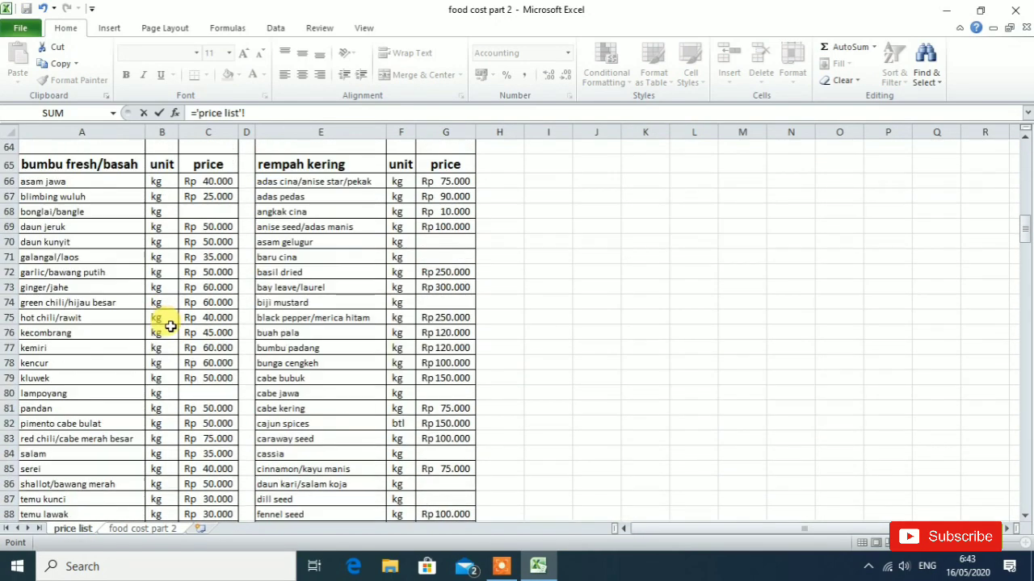
scroll(165, 337, down, 13)
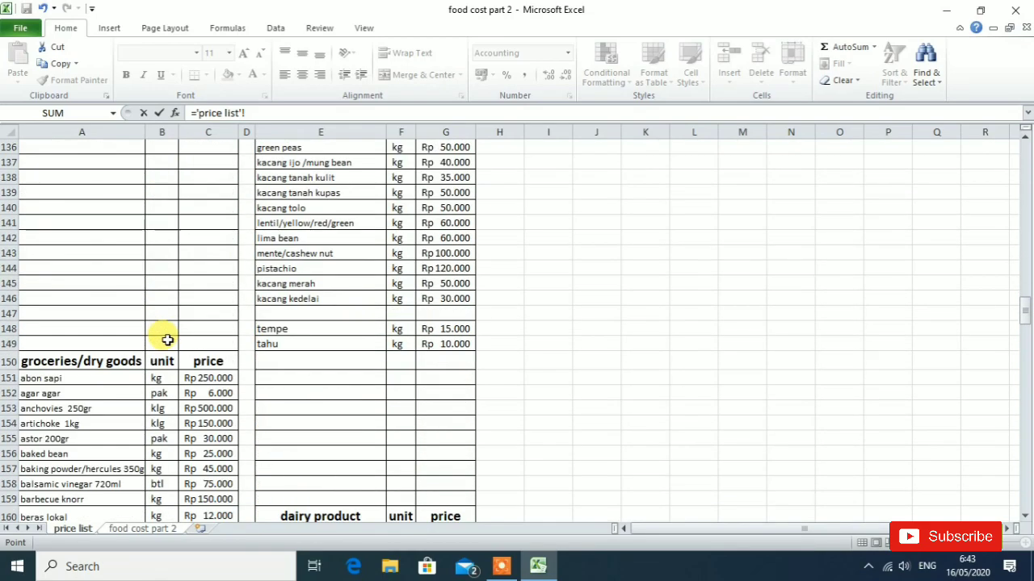
scroll(163, 333, down, 11)
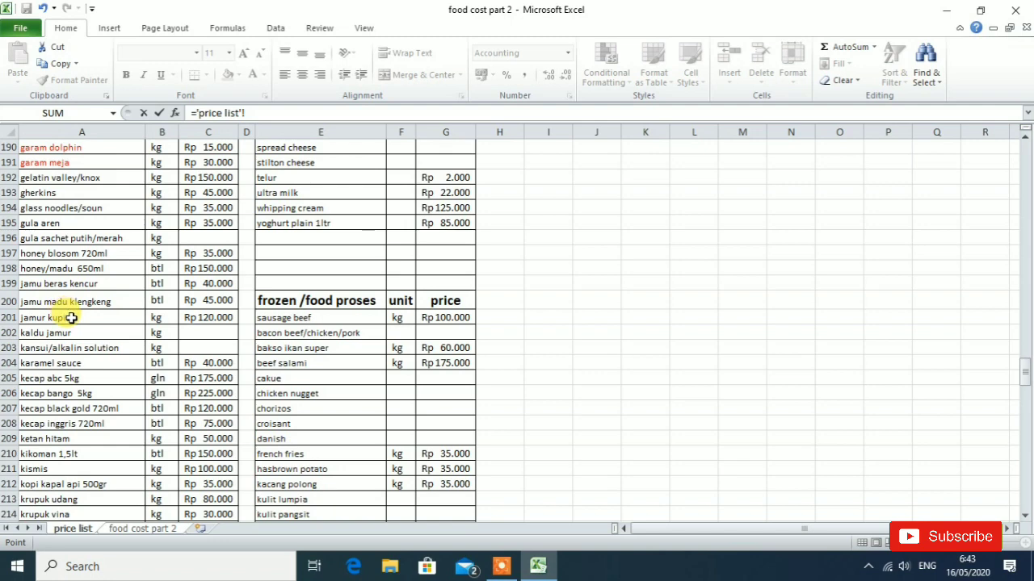
scroll(66, 291, down, 3)
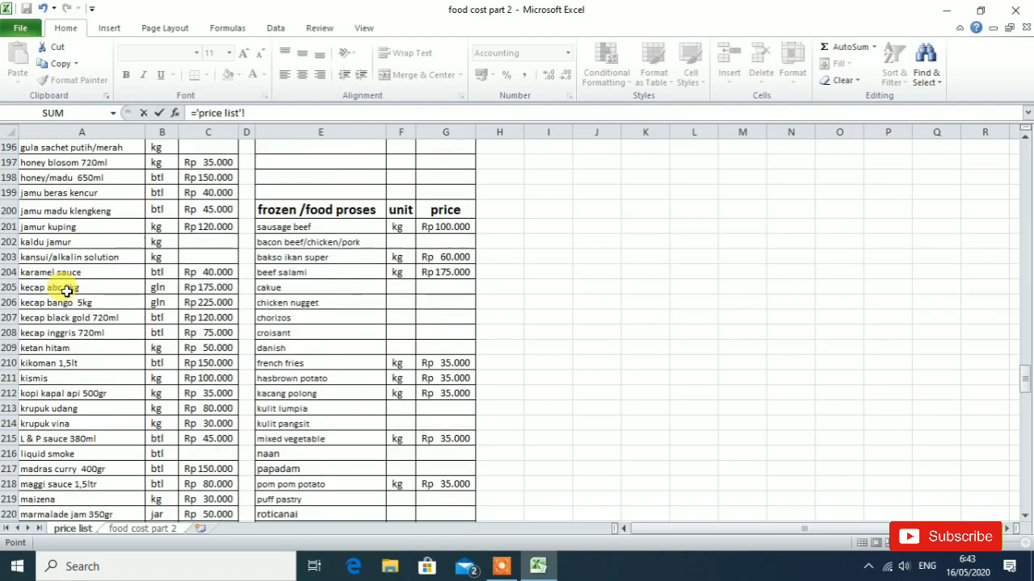
scroll(67, 290, down, 2)
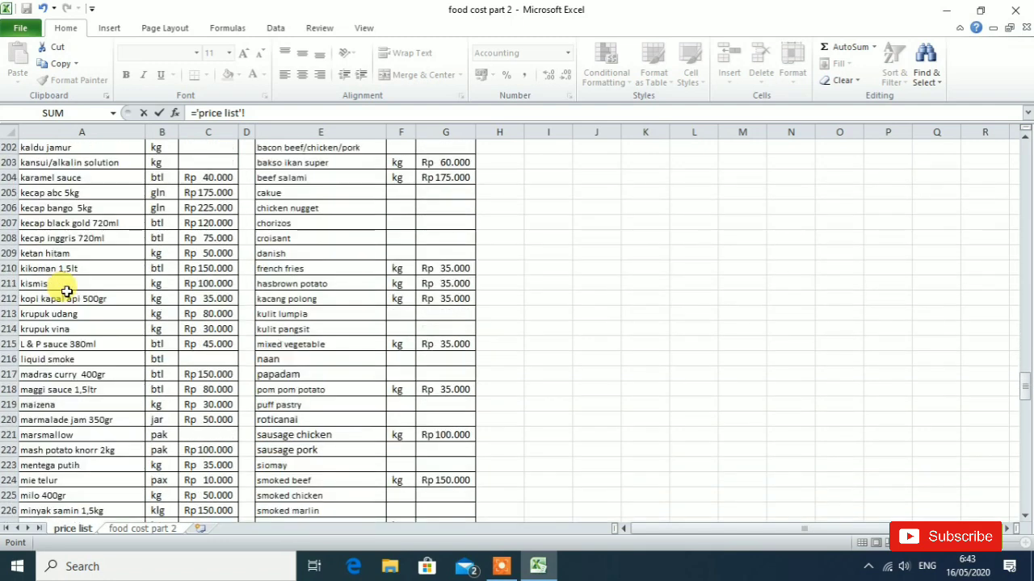
click(216, 315)
key(Return)
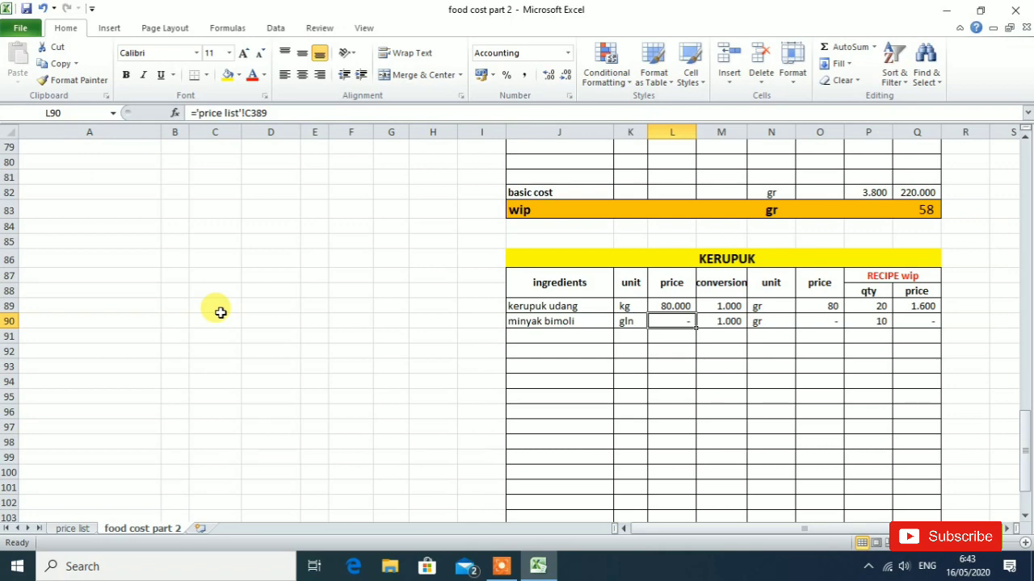
- Link the minyak bimoli price in cell L90 of the KERUPUK table to the minyak bimoli price on the price list sheet
text(=)
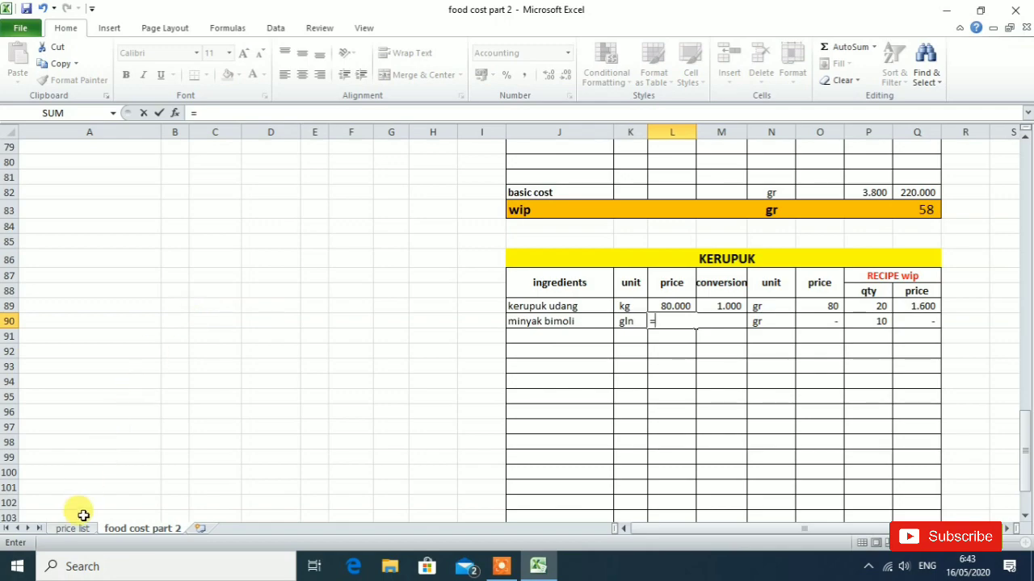
click(79, 530)
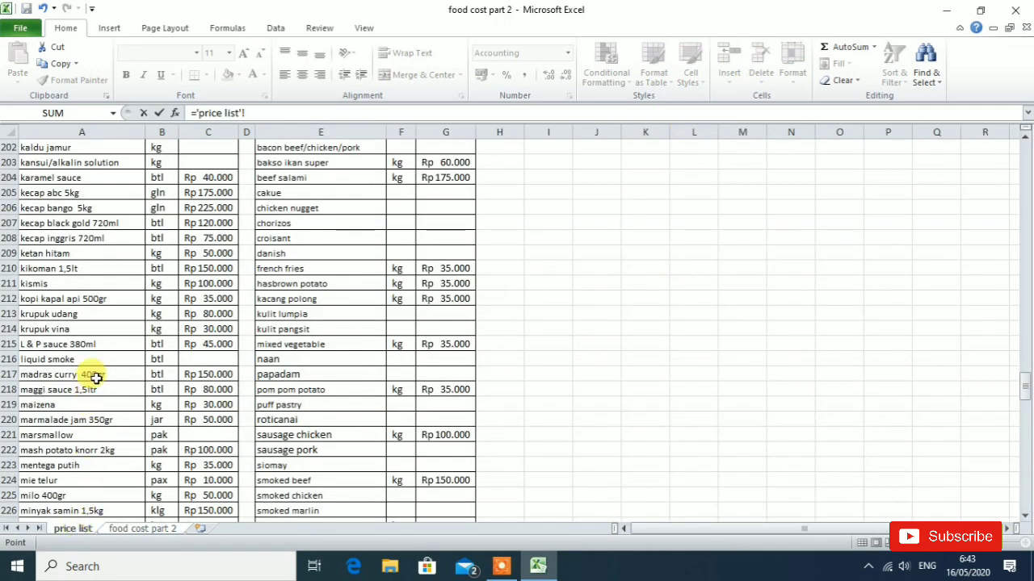
scroll(109, 364, down, 20)
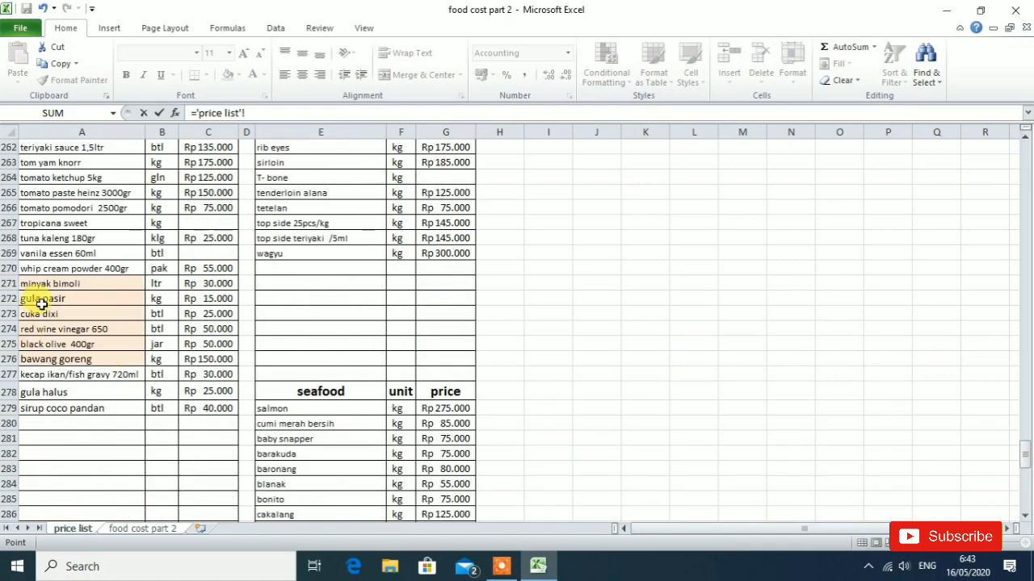
click(218, 284)
key(Return)
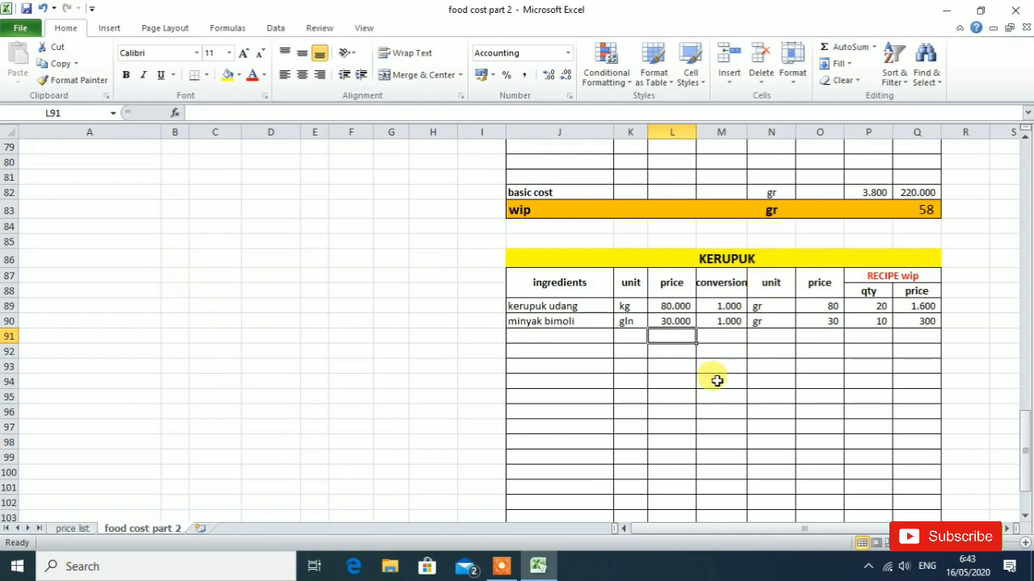
- Change the purchase unit of minyak bimoli in cell K90 to ltr
click(624, 323)
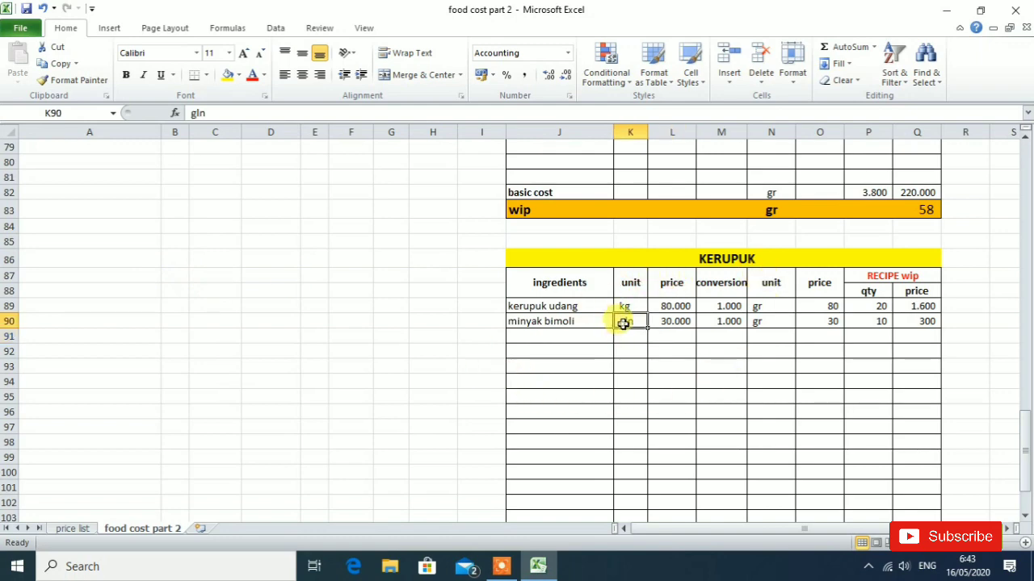
text(l)
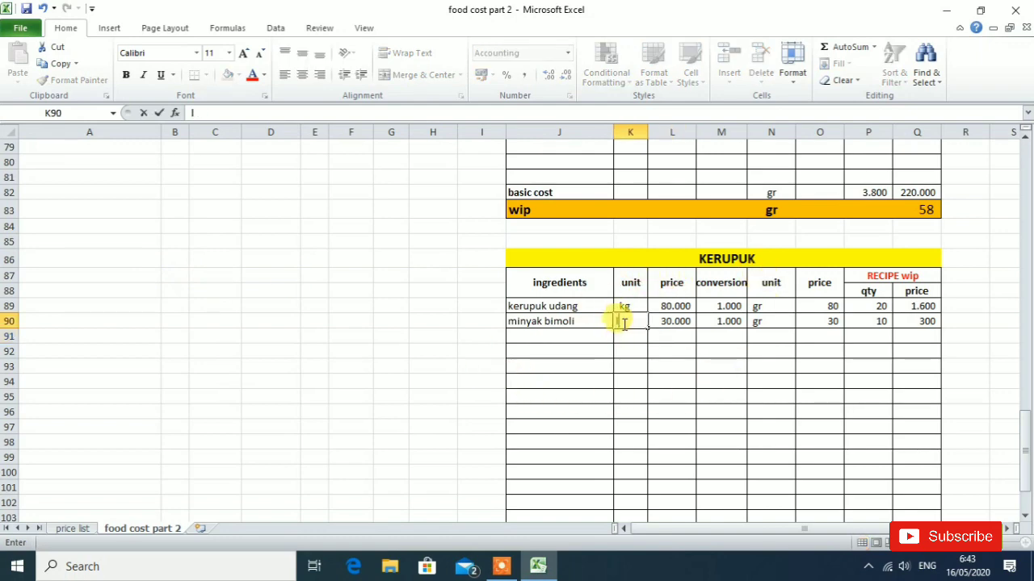
text(tr)
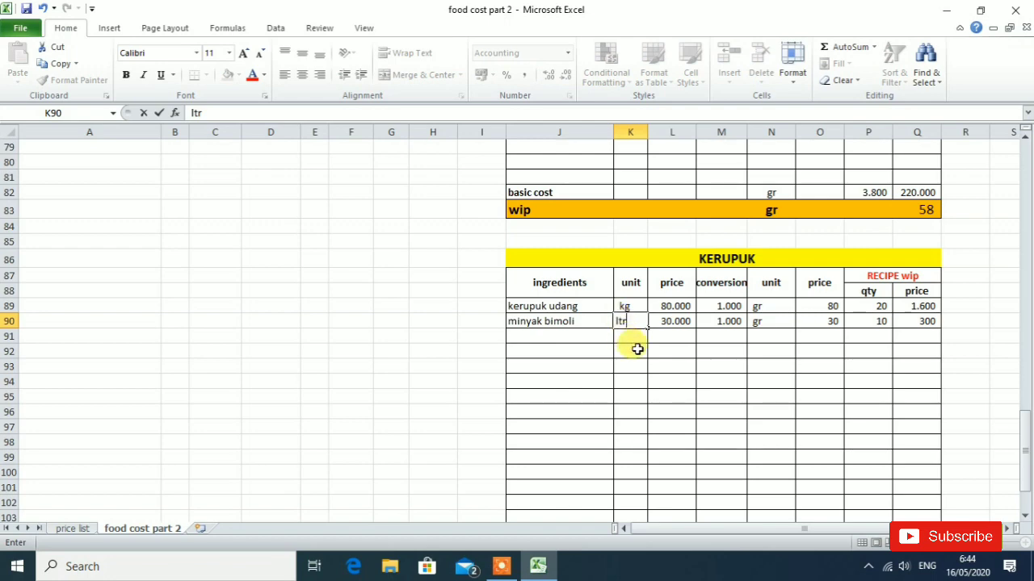
click(592, 408)
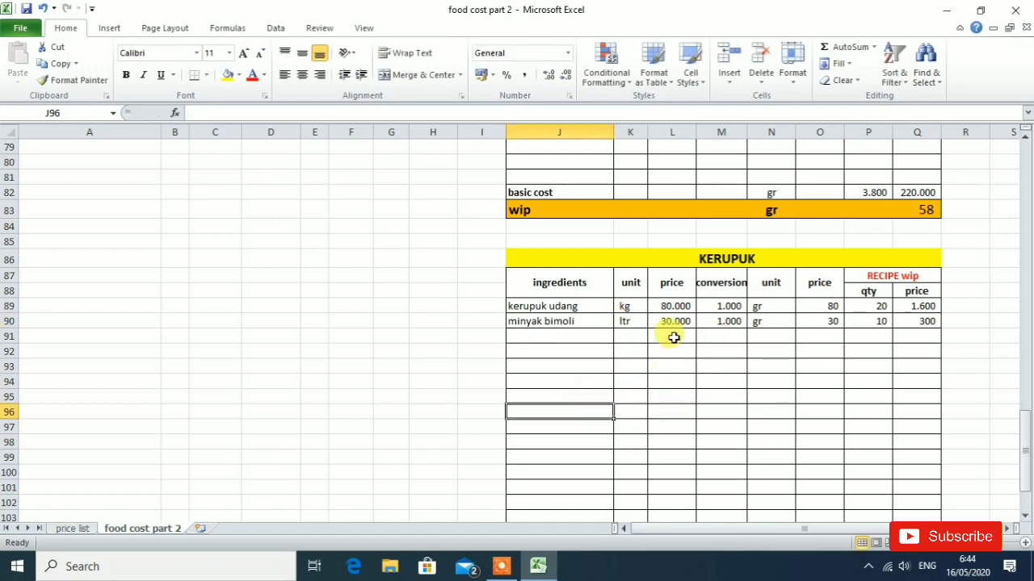
- Check the conversion values of both KERUPUK ingredients and set the converted unit of minyak bimoli in cell N90 to ml
click(730, 309)
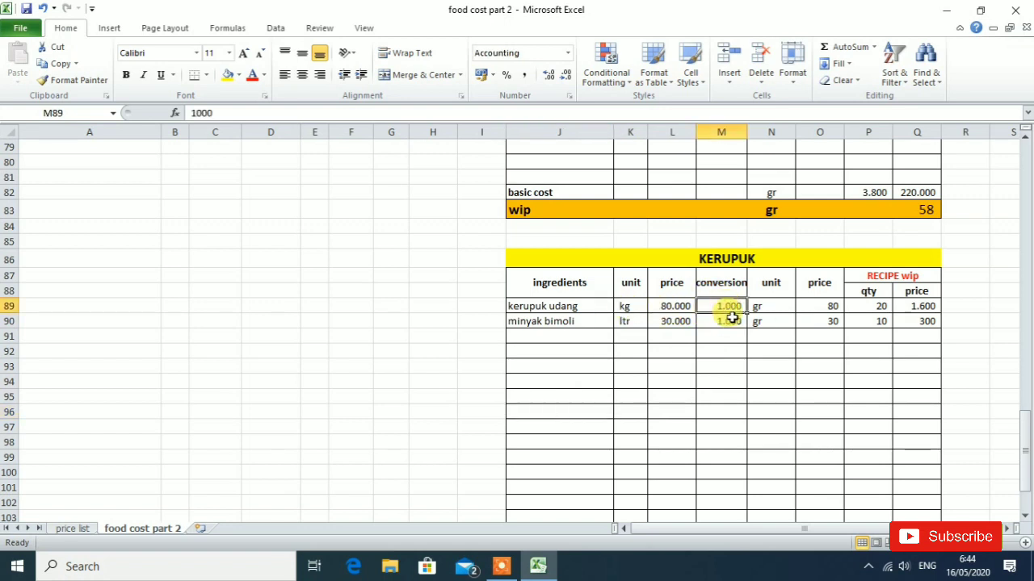
click(728, 323)
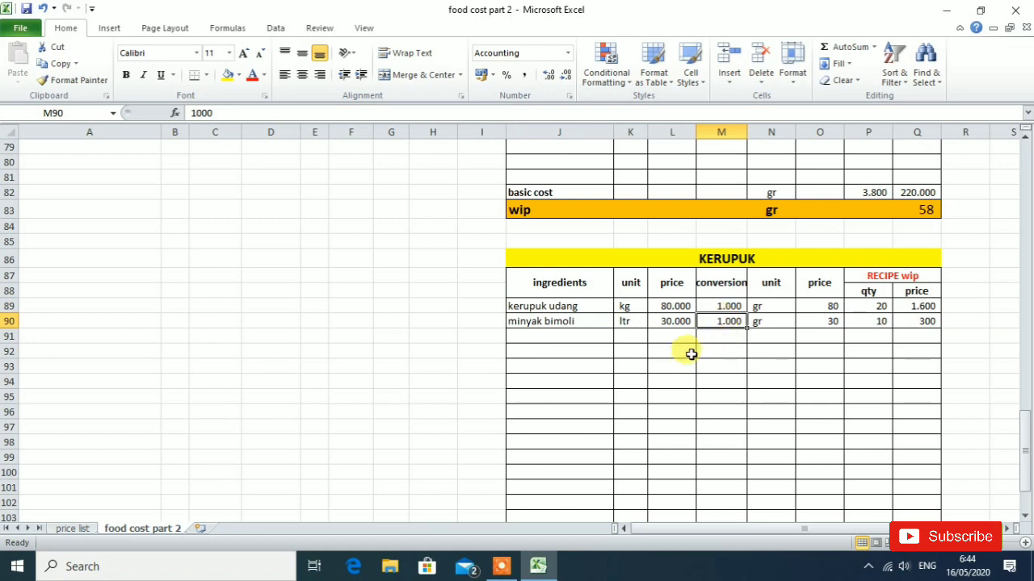
click(763, 322)
text(m)
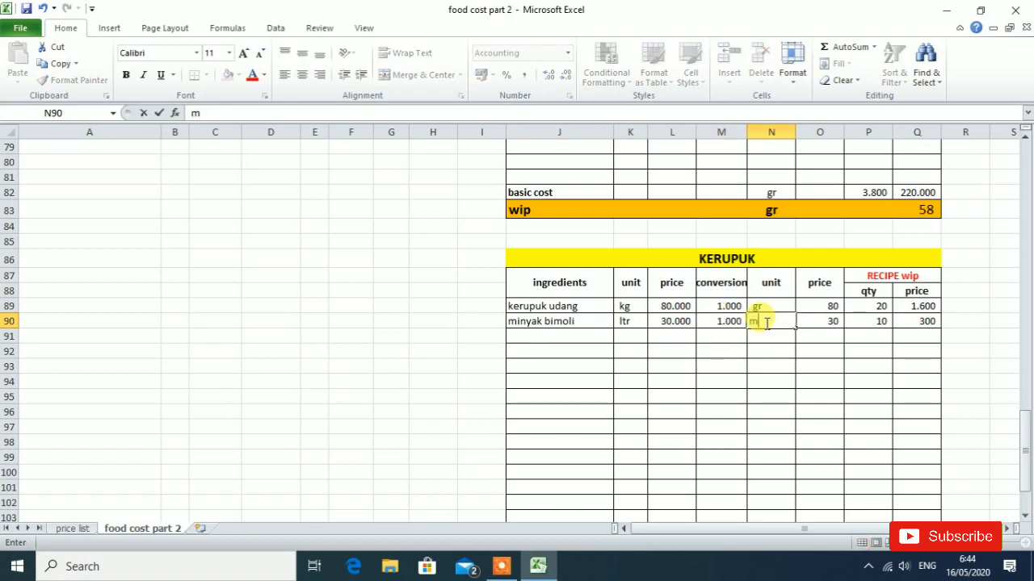
text(l)
click(769, 408)
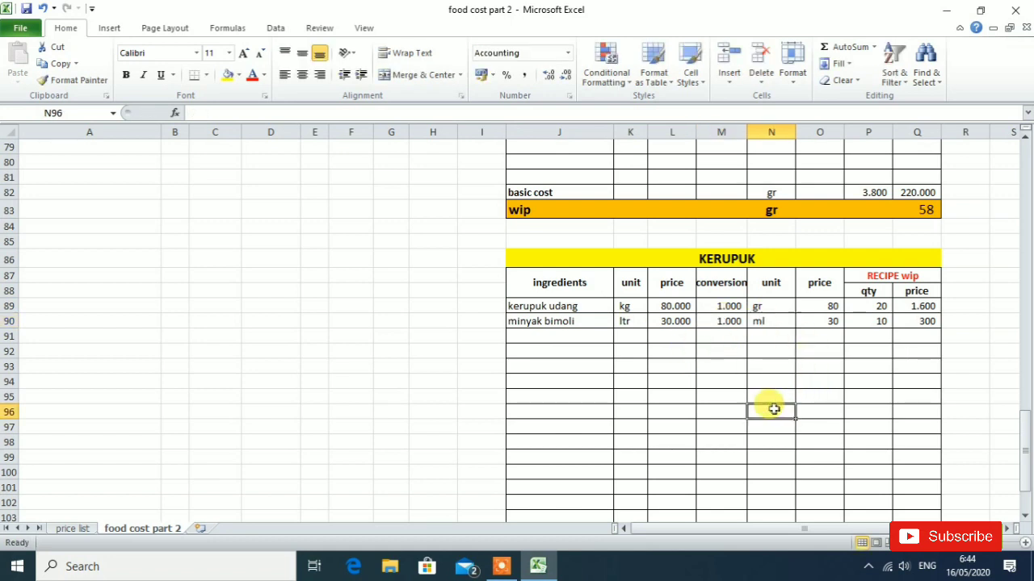
- Enter the kerupuk udang price per gram in cell O89 as price divided by conversion, =L89/M89
click(818, 306)
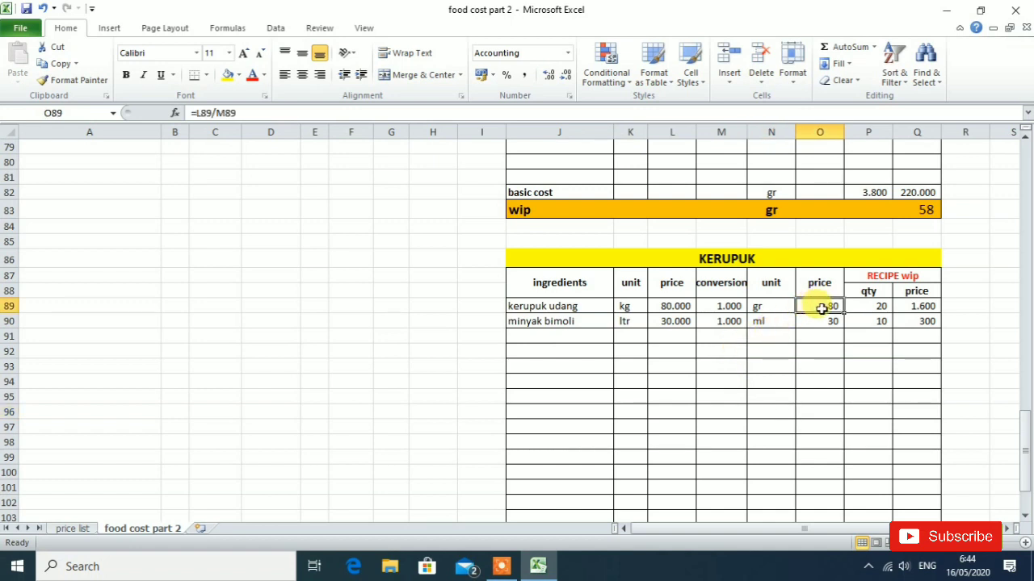
text(=)
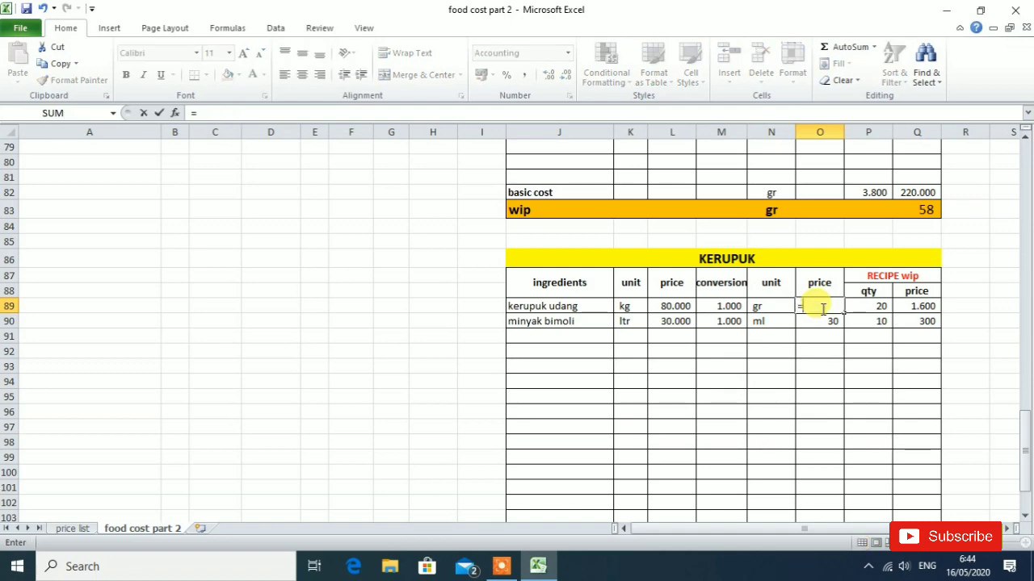
click(667, 307)
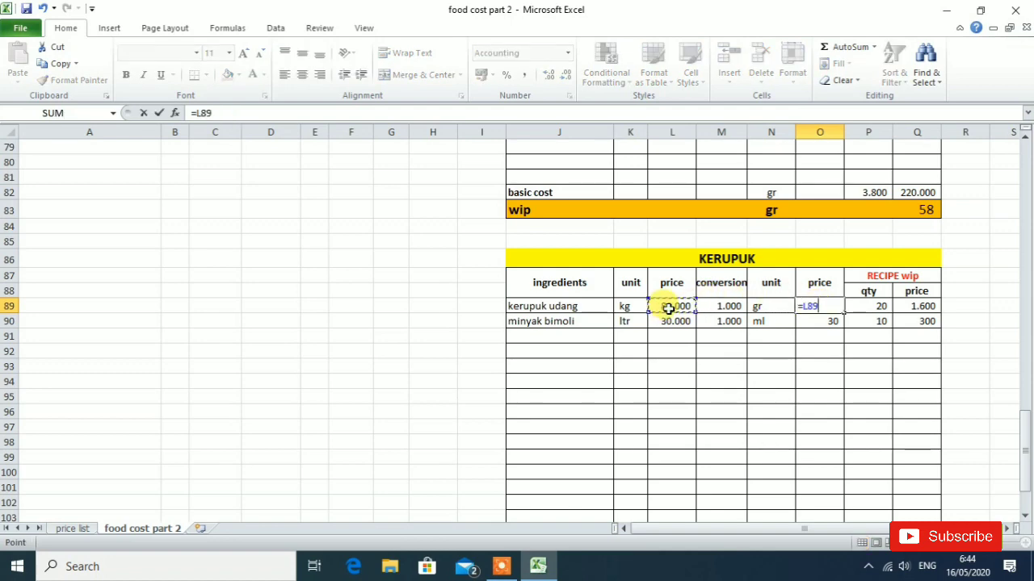
text(/)
click(730, 306)
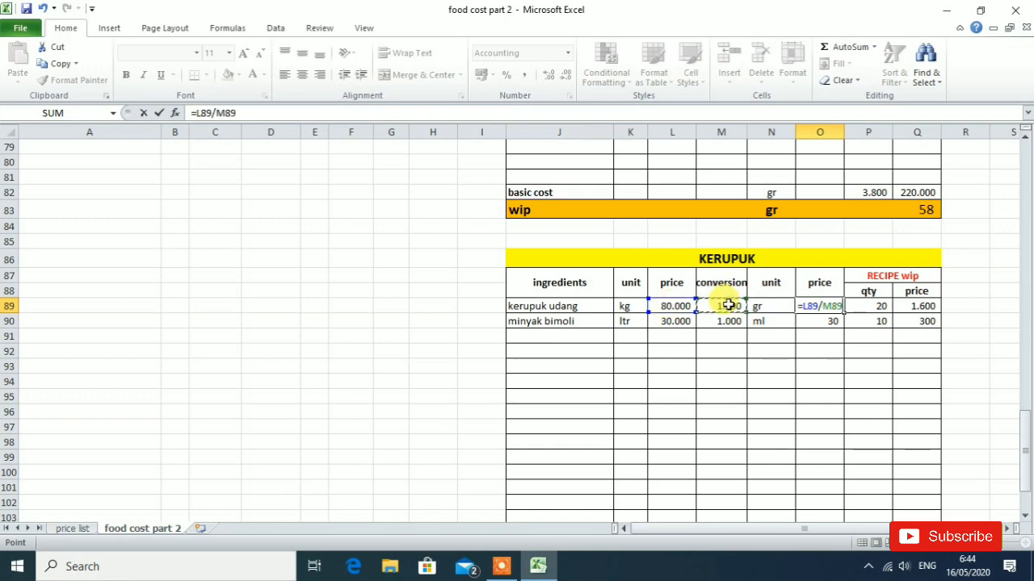
key(Return)
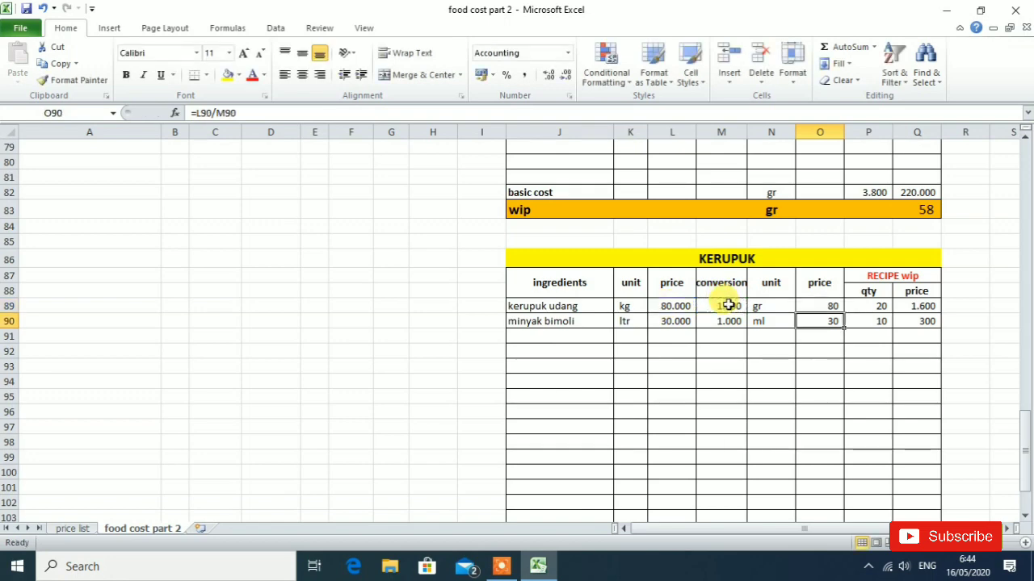
- Enter the kerupuk udang recipe price in cell Q89 as quantity times unit price, =P89*O89
click(874, 308)
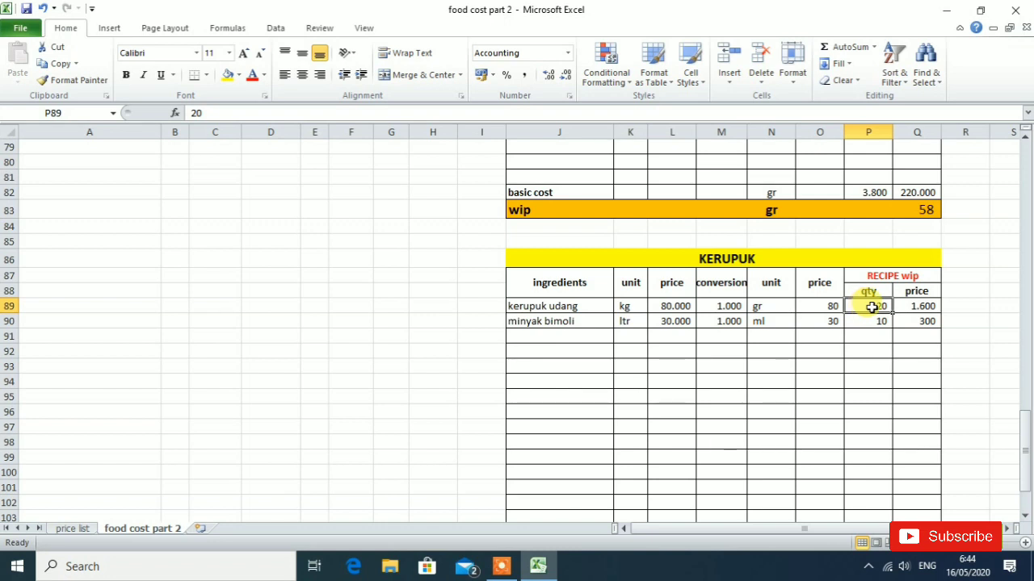
click(924, 307)
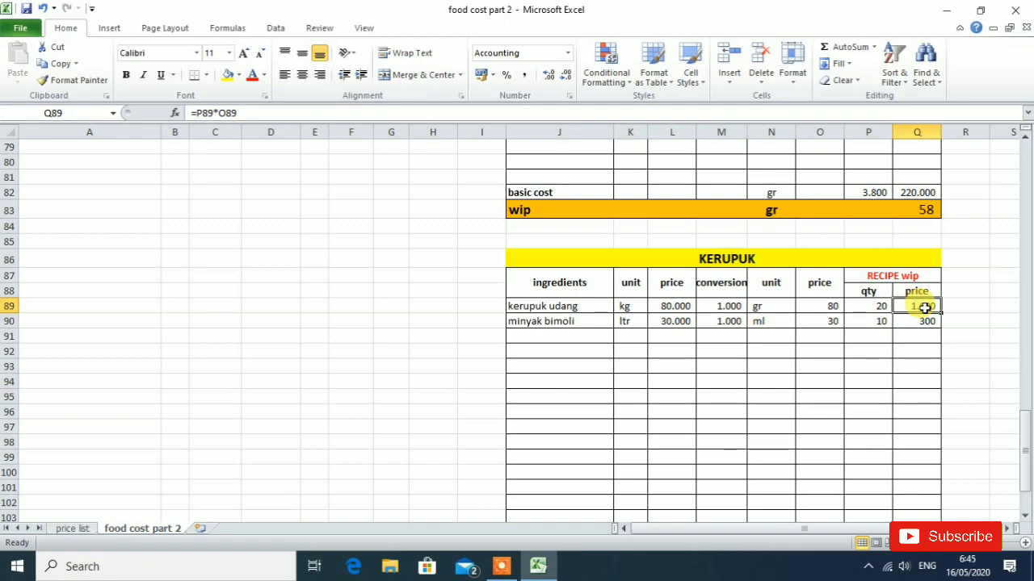
text(=)
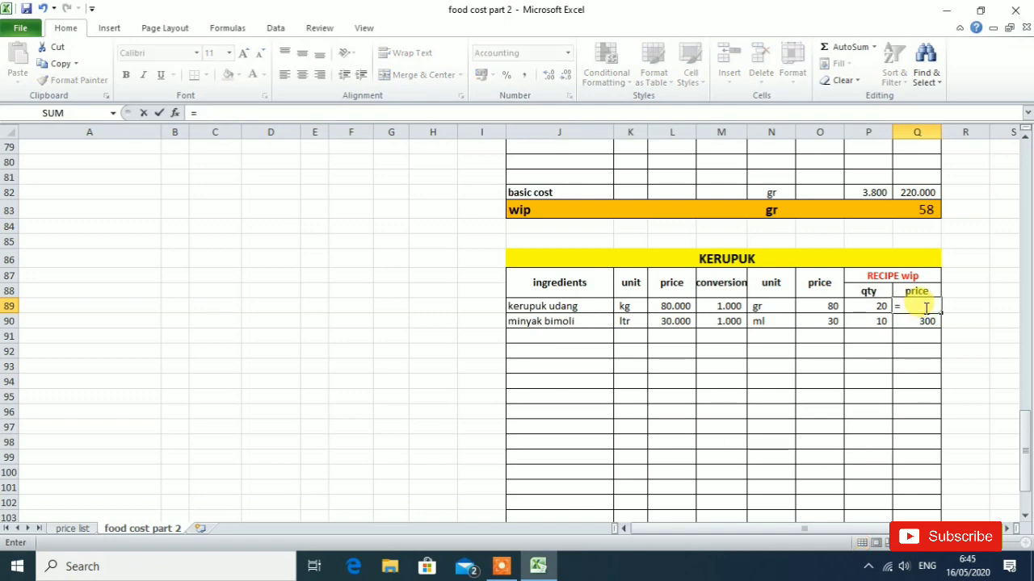
click(881, 306)
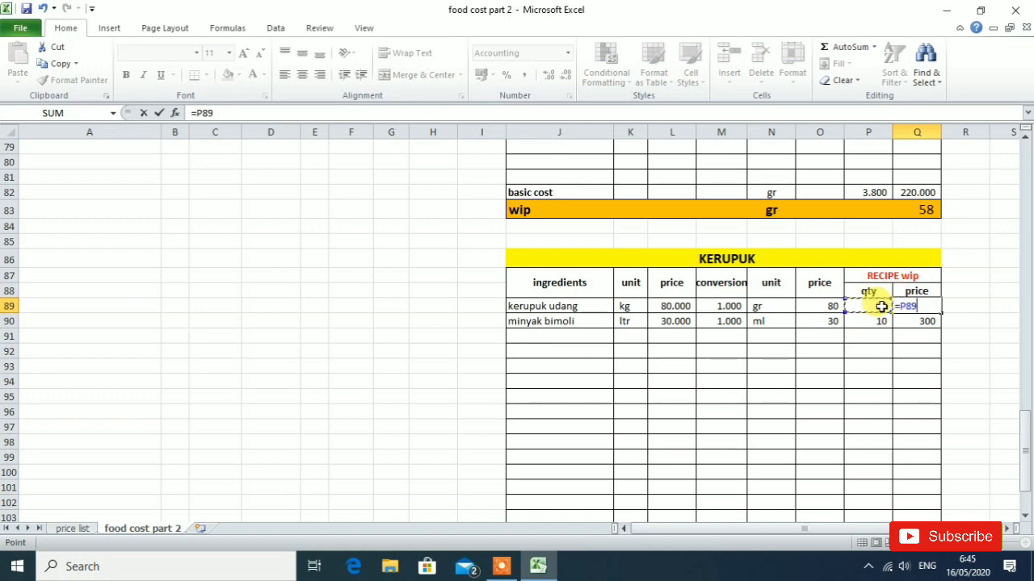
text(*)
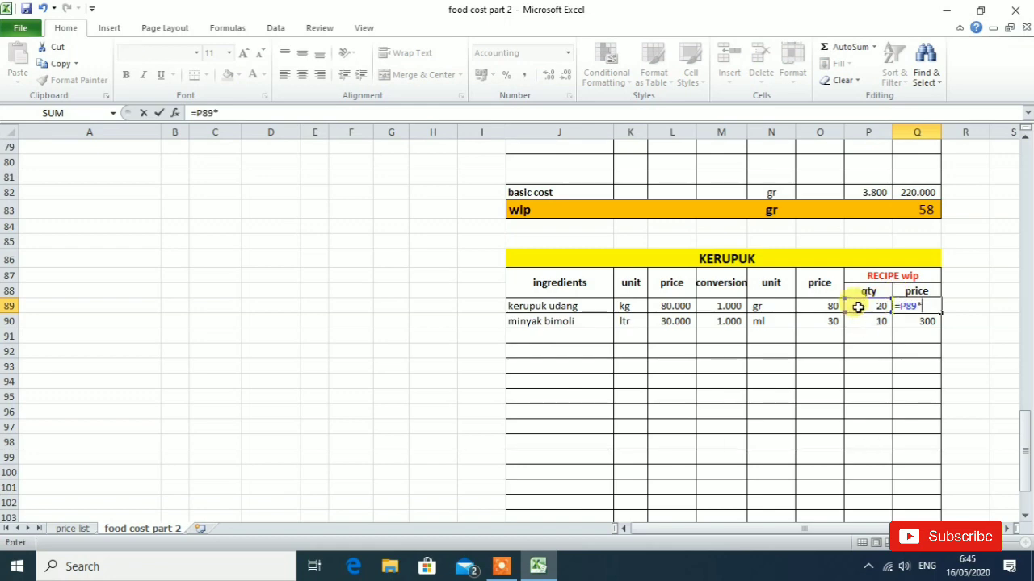
click(821, 305)
key(Return)
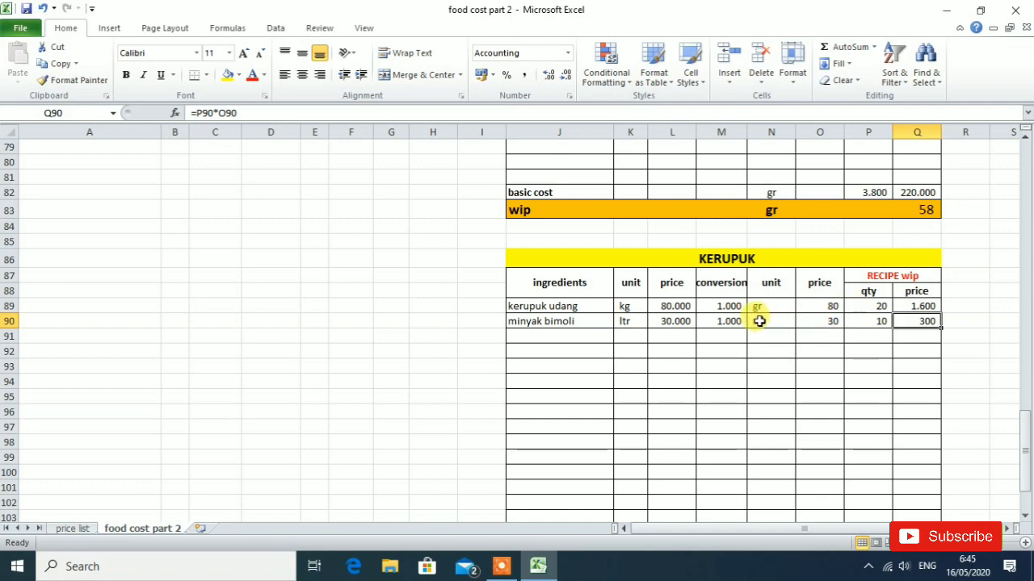
- Inspect the KERUPUK basic cost total formula in cell Q106 and compare it with the ingredient prices it sums
click(916, 394)
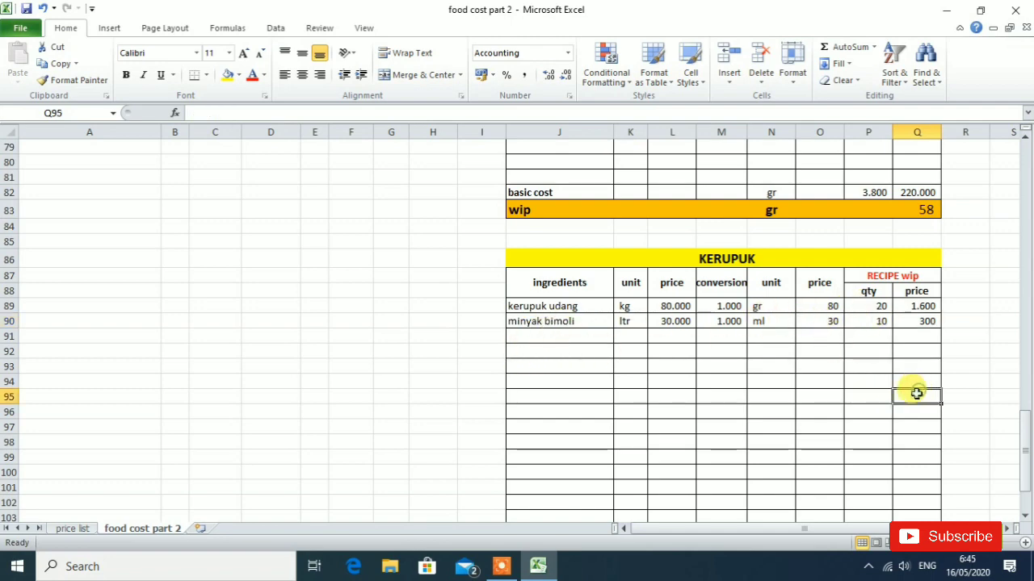
scroll(921, 319, down, 4)
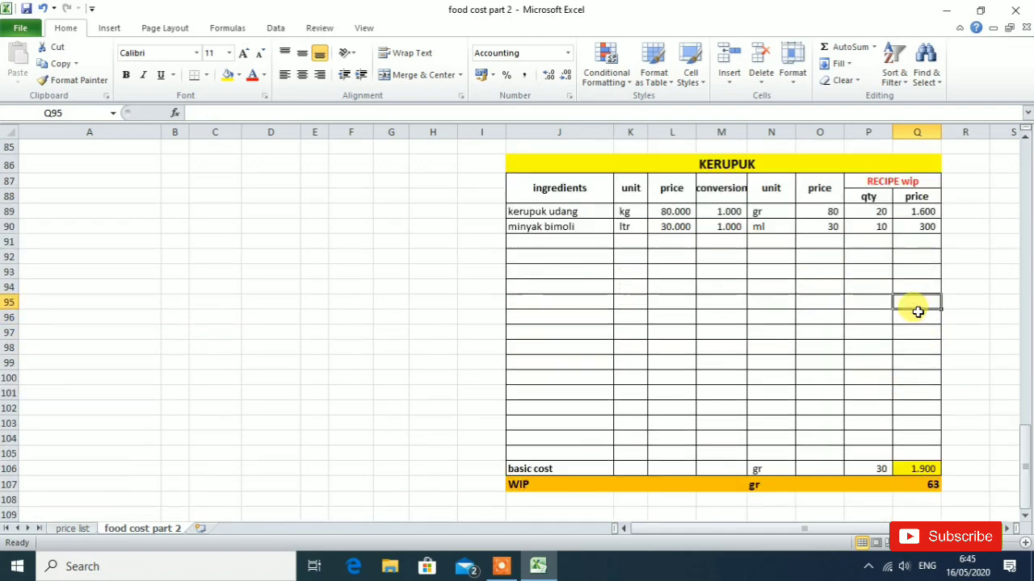
click(918, 376)
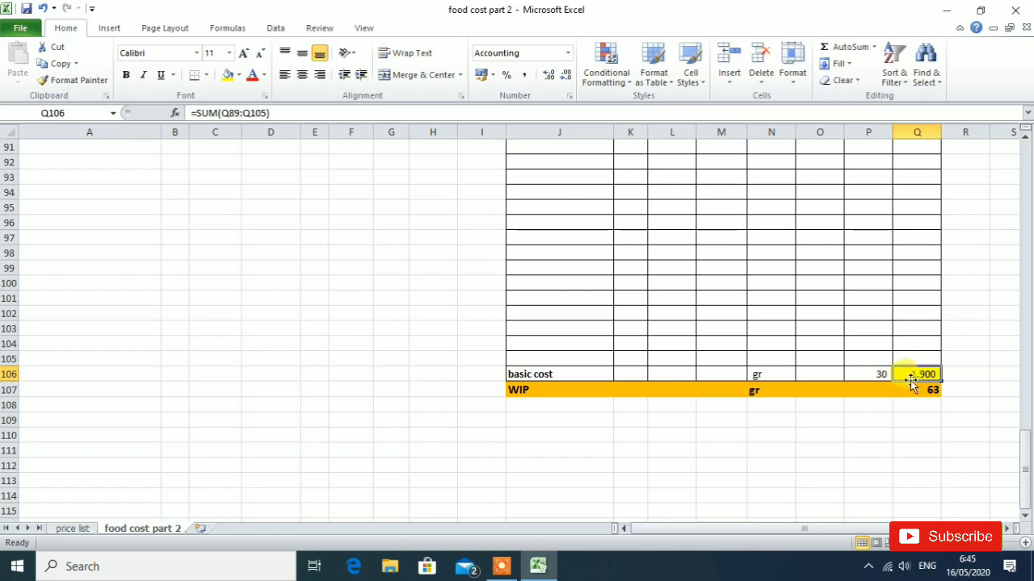
scroll(912, 362, up, 3)
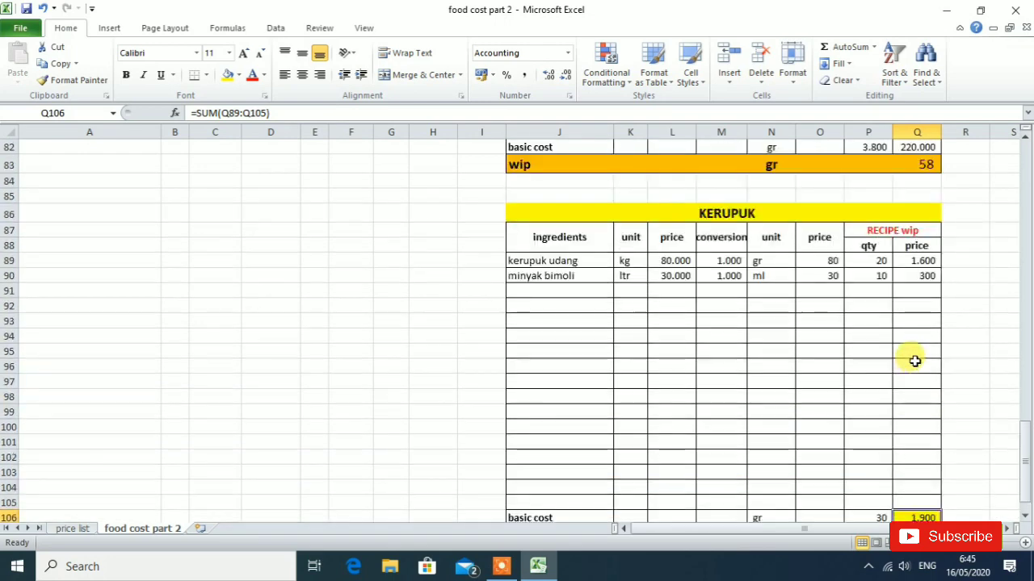
scroll(914, 361, down, 3)
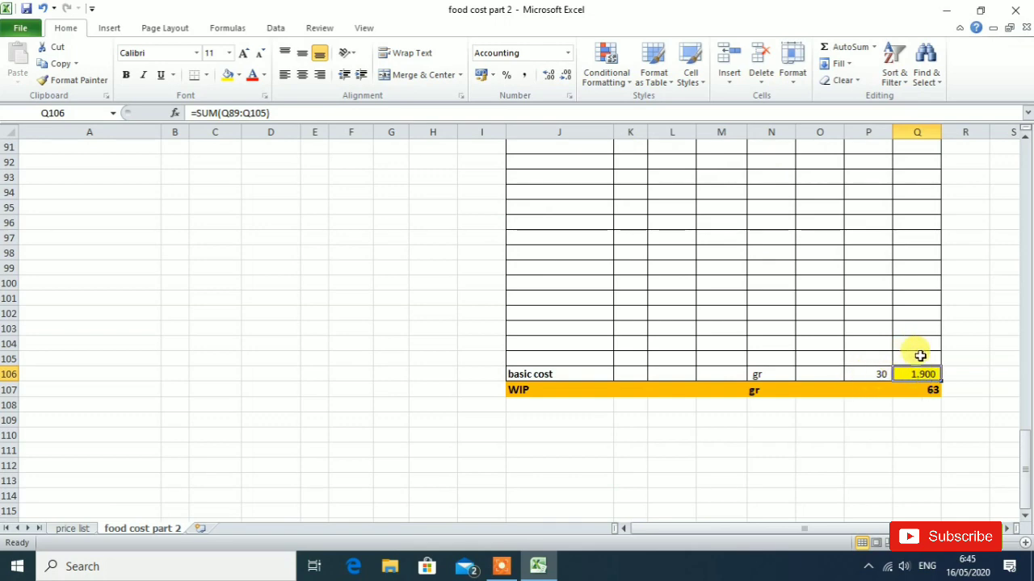
scroll(920, 355, up, 3)
scroll(920, 355, down, 3)
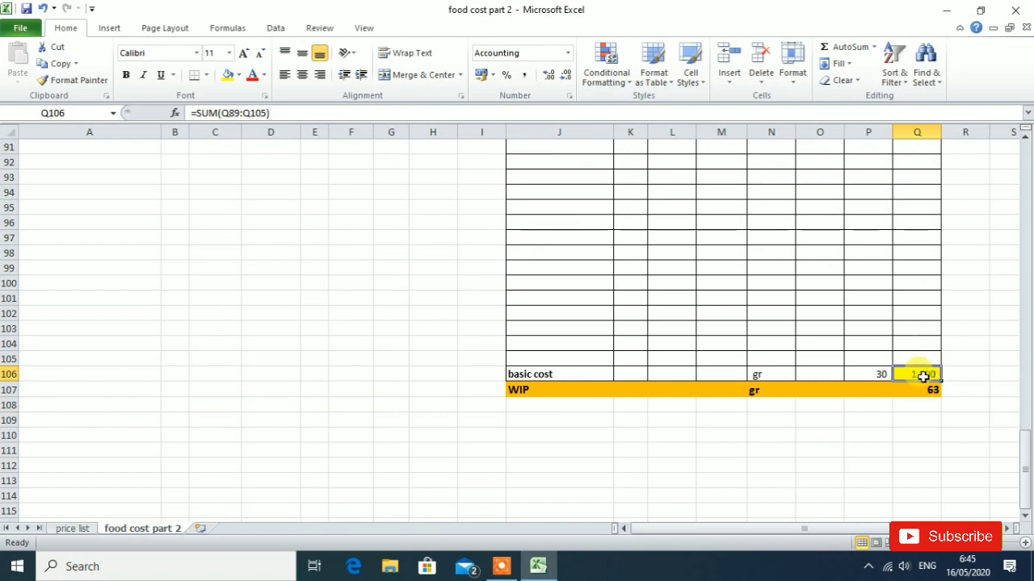
- Enter the KERUPUK WIP price per gram in cell Q107 as basic cost divided by total quantity, =Q106/P106
click(918, 393)
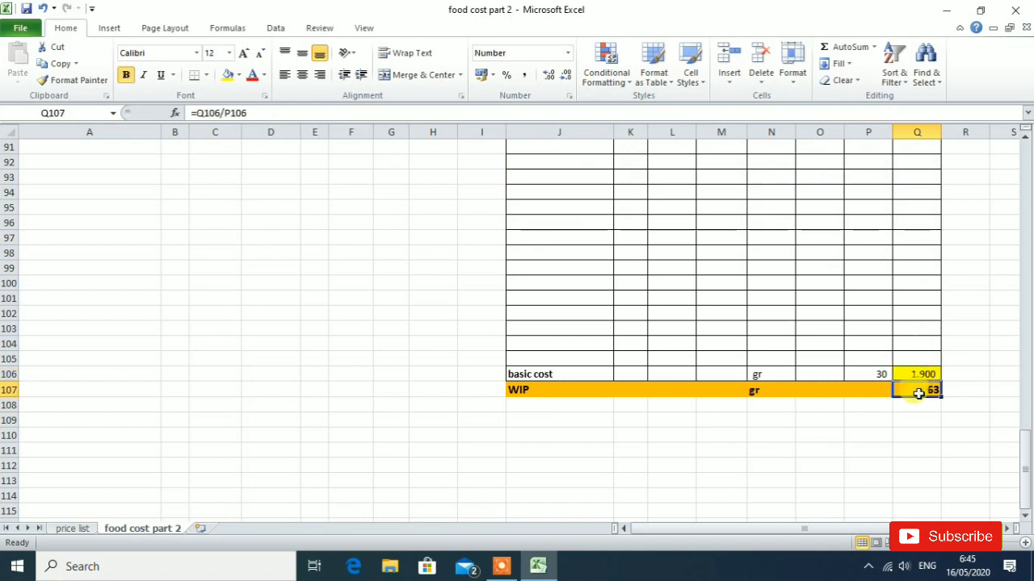
text(=)
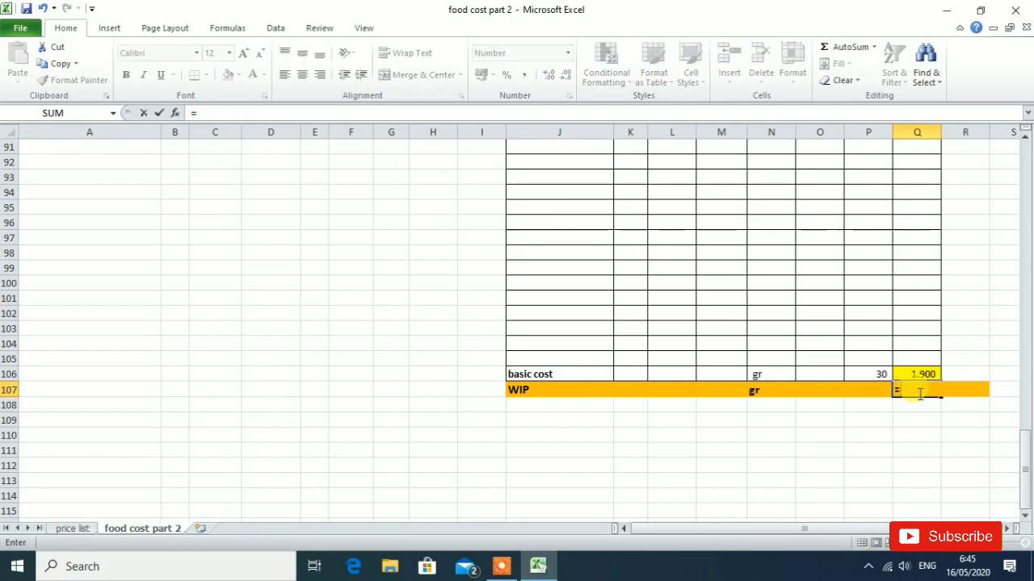
click(906, 376)
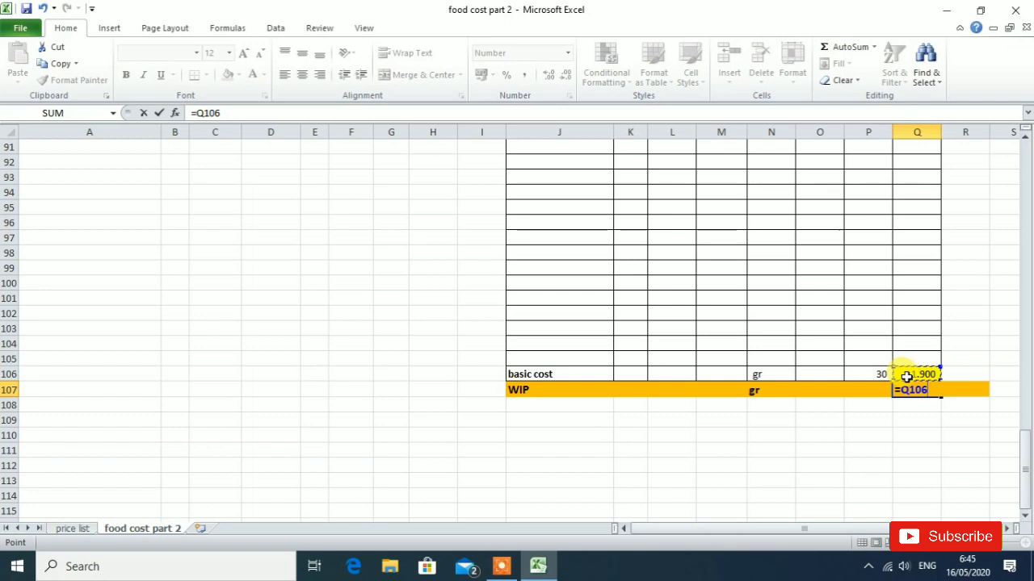
text(/)
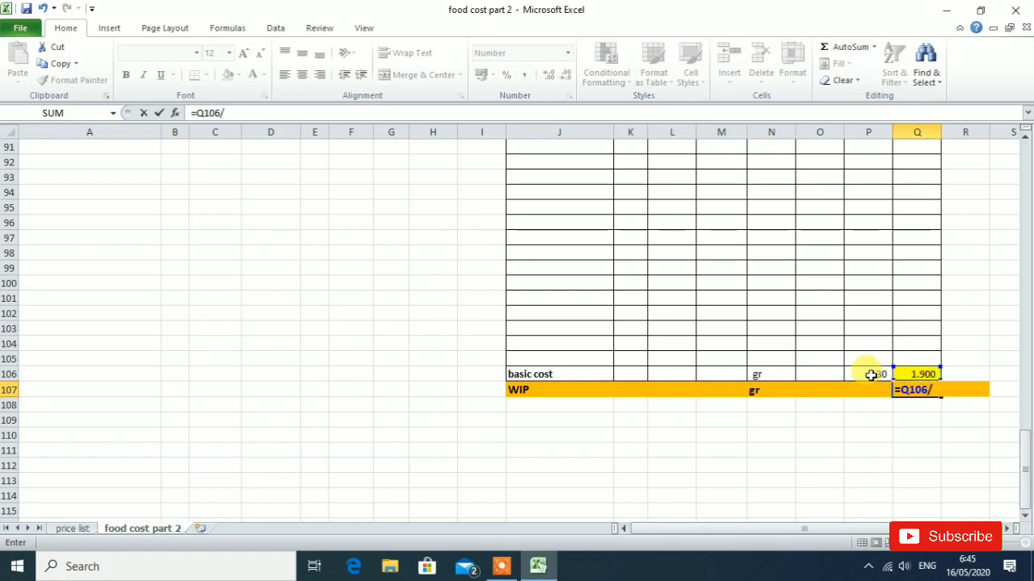
click(877, 375)
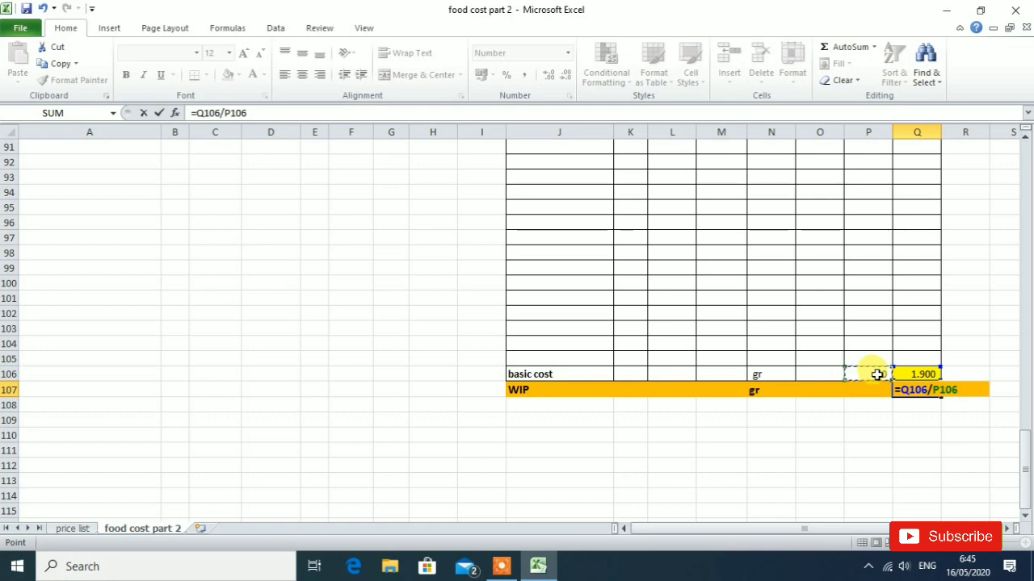
key(Return)
click(827, 462)
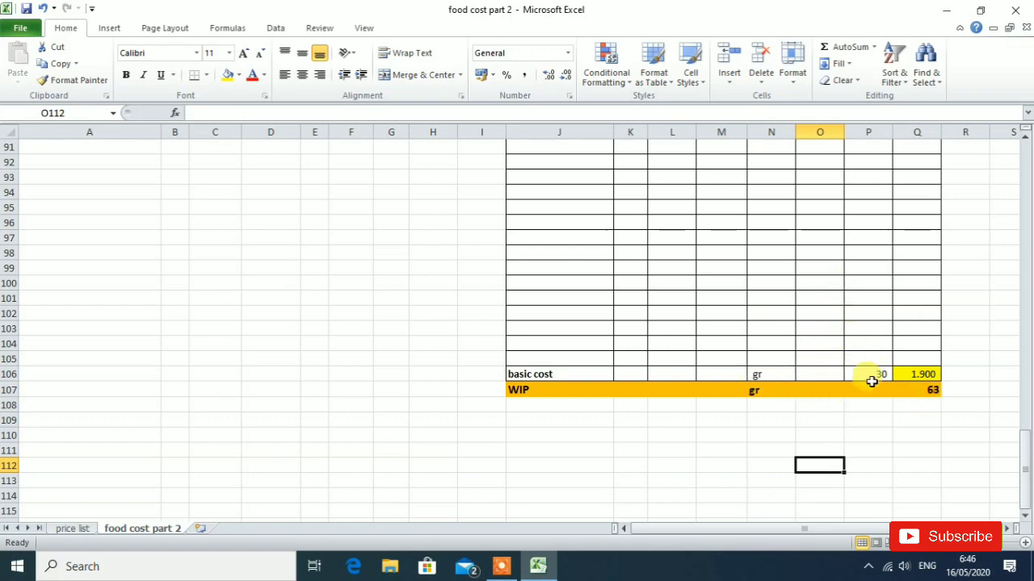
- Review the KERUPUK and NASI PUTIH WIP price rows, then examine the NASI GORENG AYAM recipe under the penerapan WIP heading
click(928, 388)
click(764, 390)
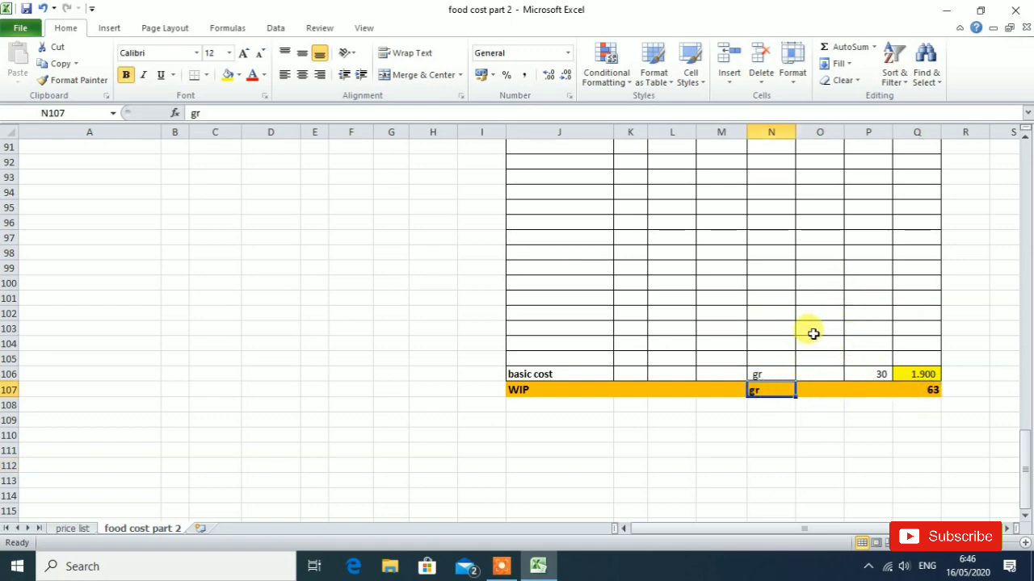
scroll(813, 333, up, 20)
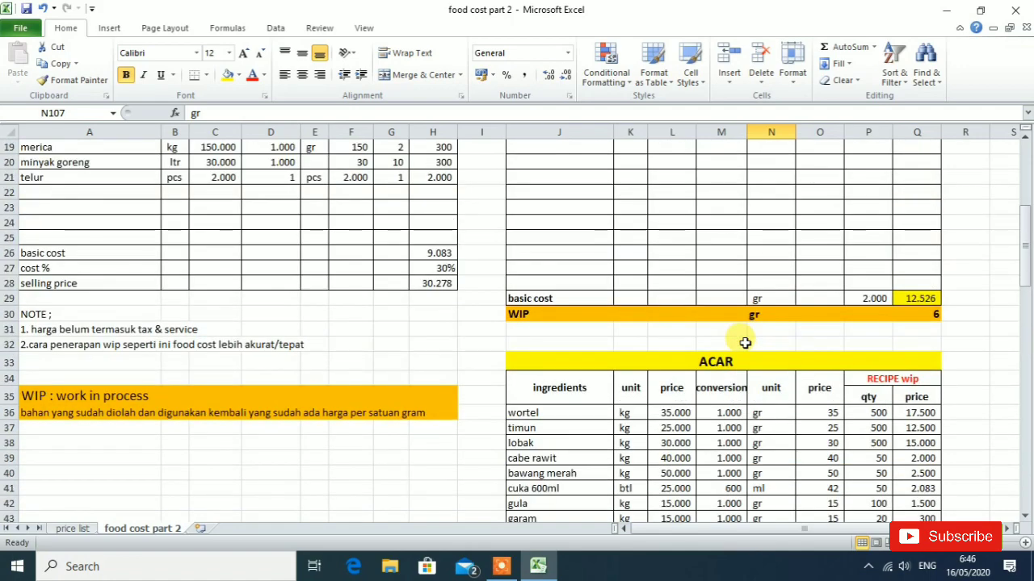
scroll(744, 343, up, 5)
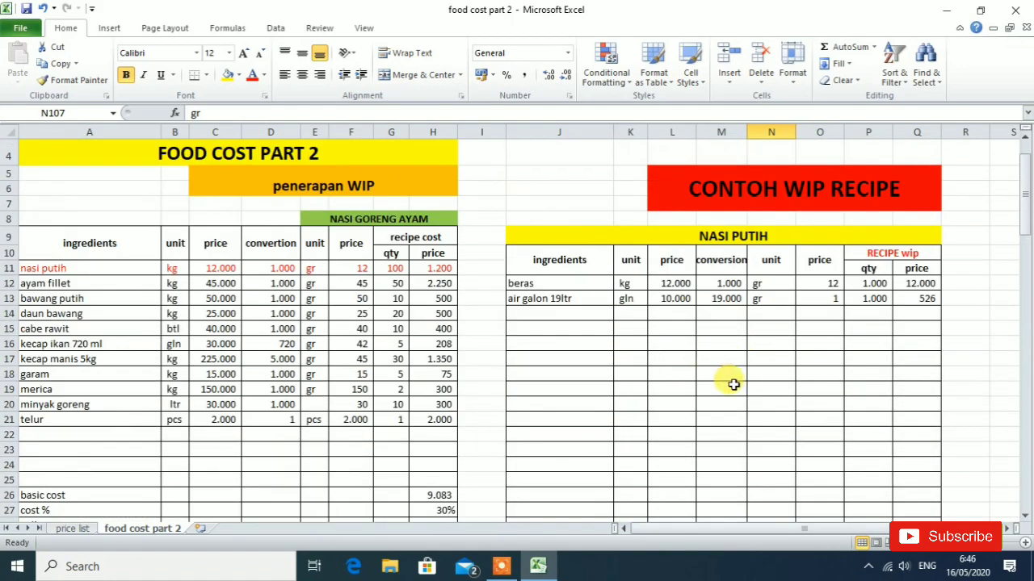
scroll(731, 383, down, 1)
scroll(729, 383, up, 2)
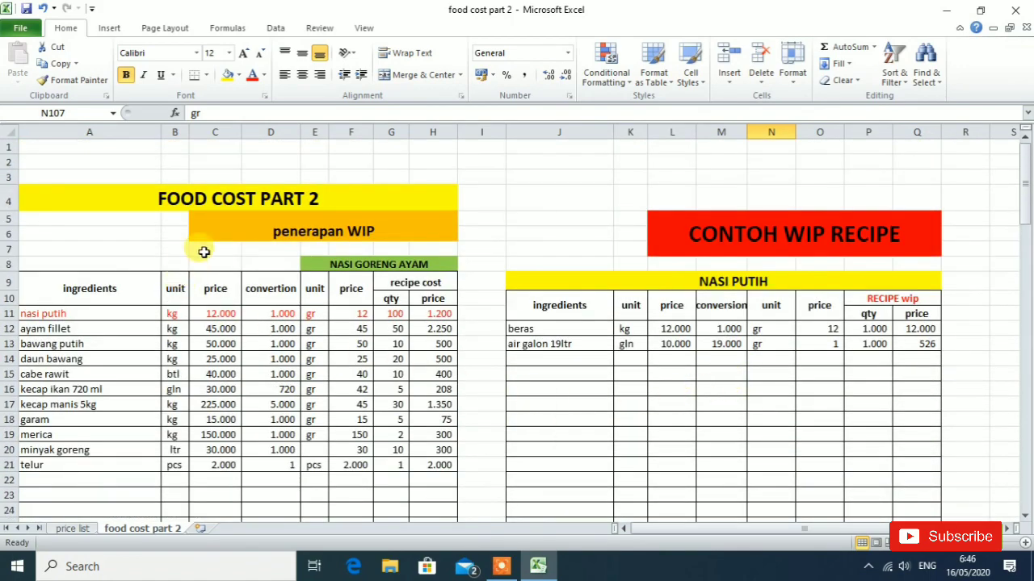
click(263, 228)
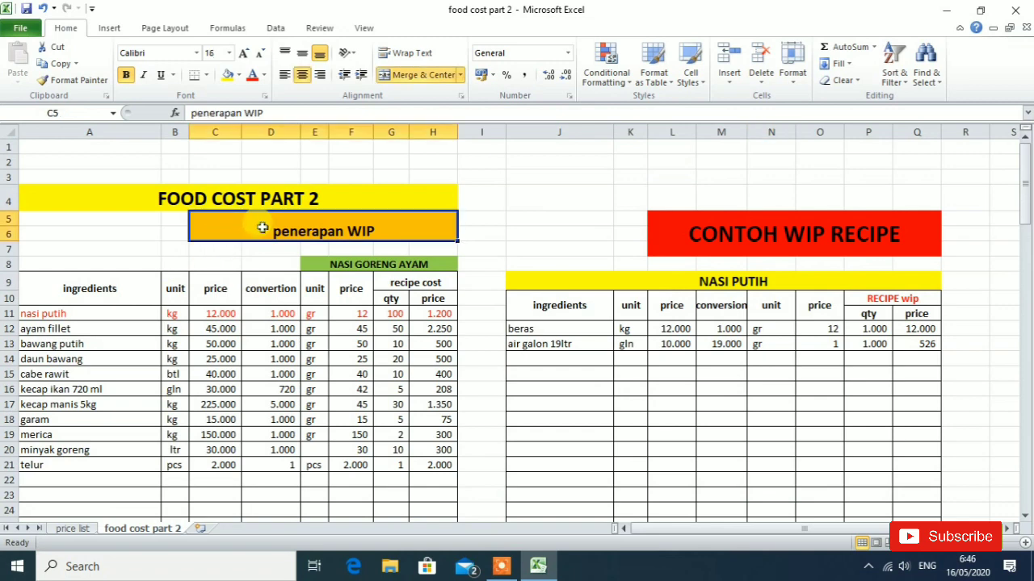
click(131, 195)
click(272, 228)
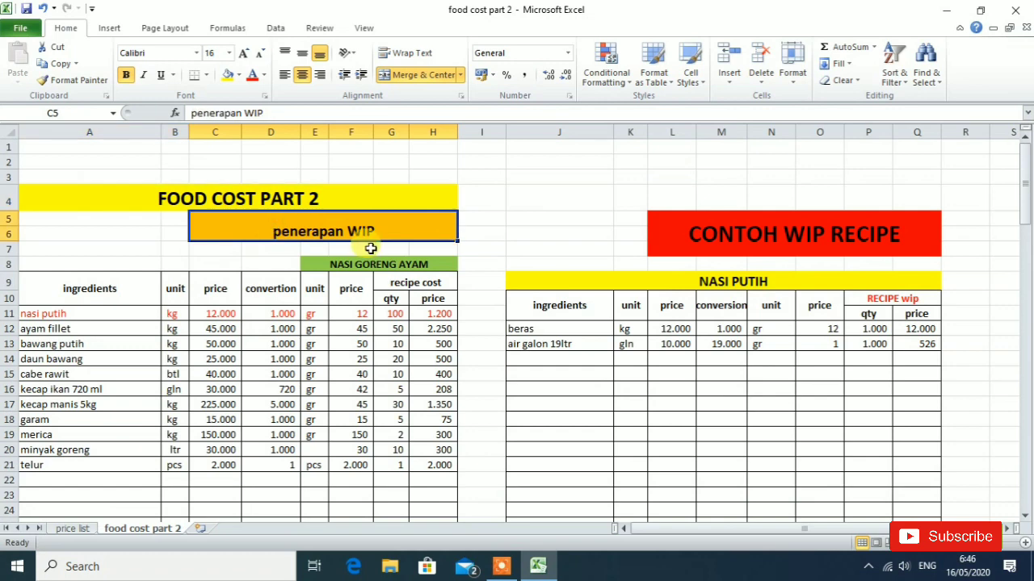
click(368, 262)
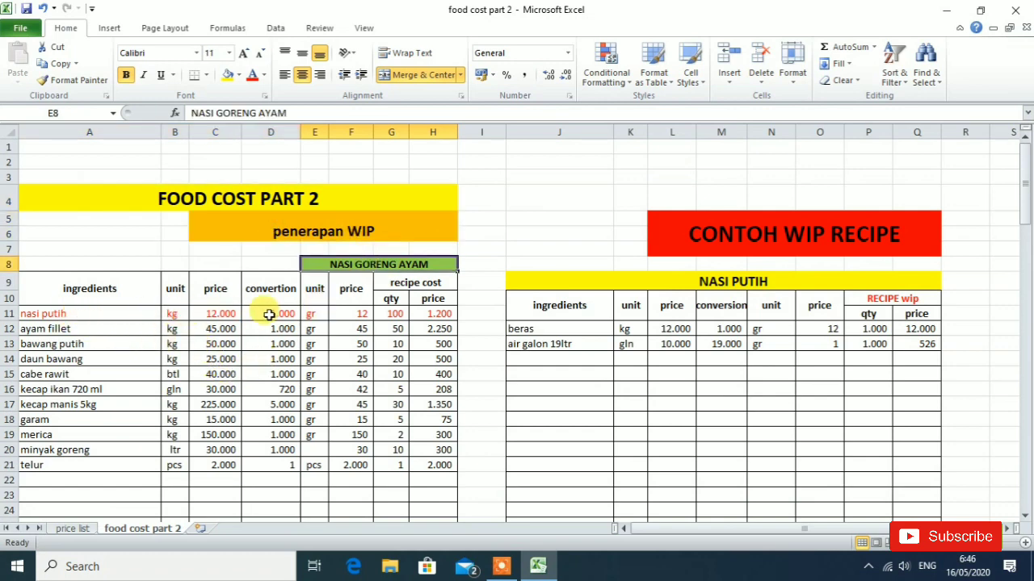
scroll(203, 317, down, 3)
scroll(204, 318, down, 1)
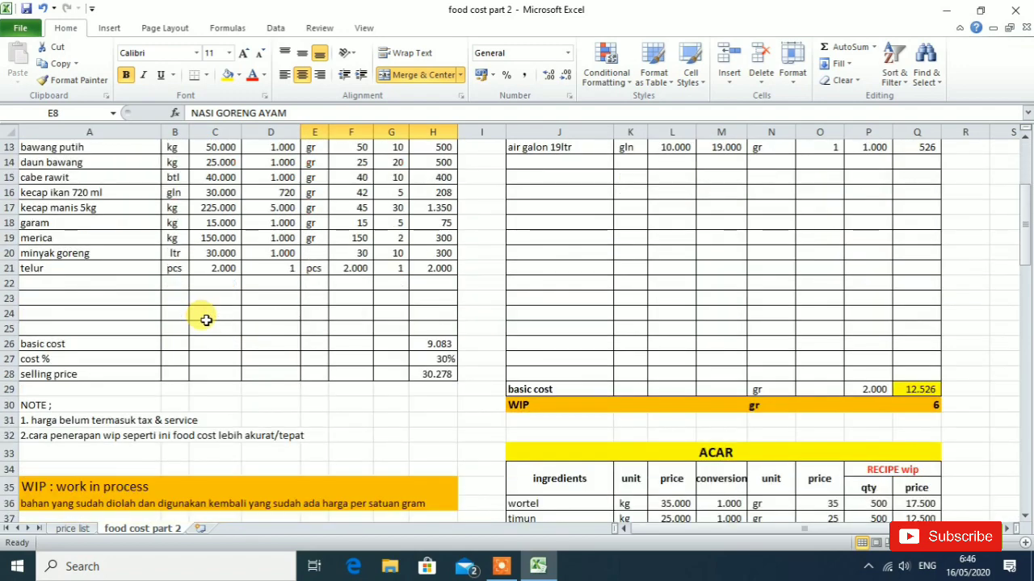
scroll(205, 321, up, 3)
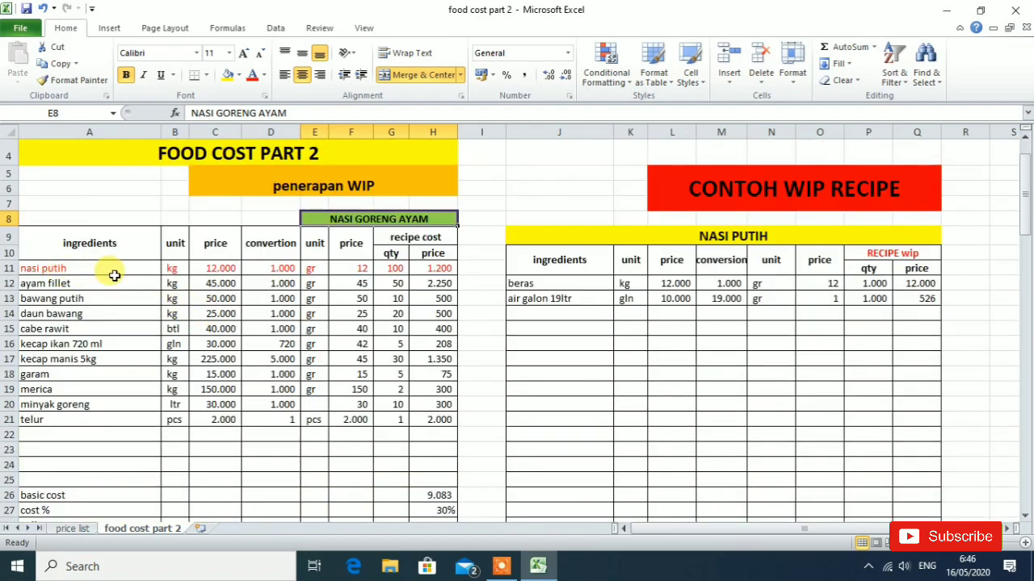
- Change the nasi putih unit in cell B11 to wip and clear the rest of its row, C11:H11
click(178, 270)
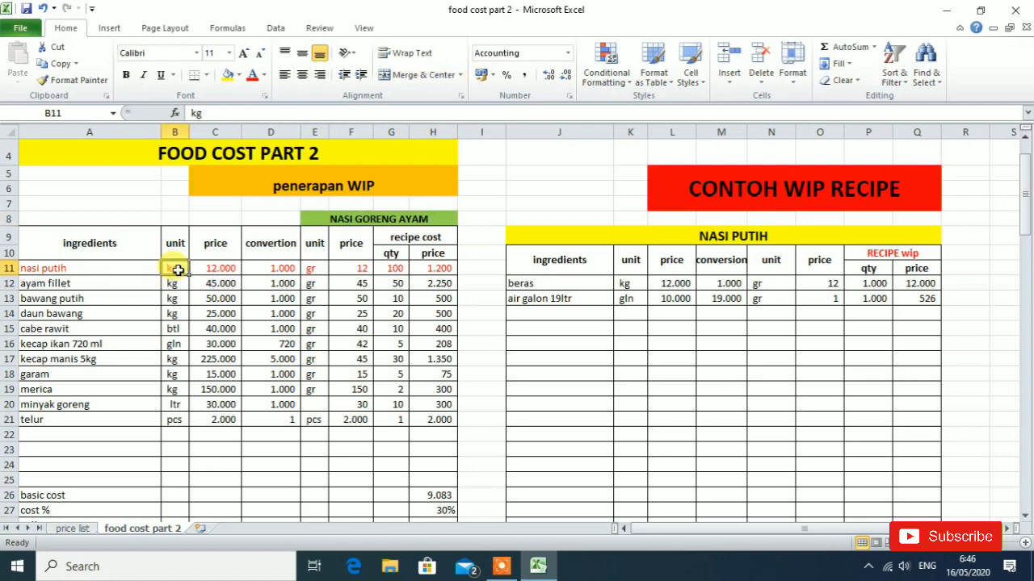
text(wip)
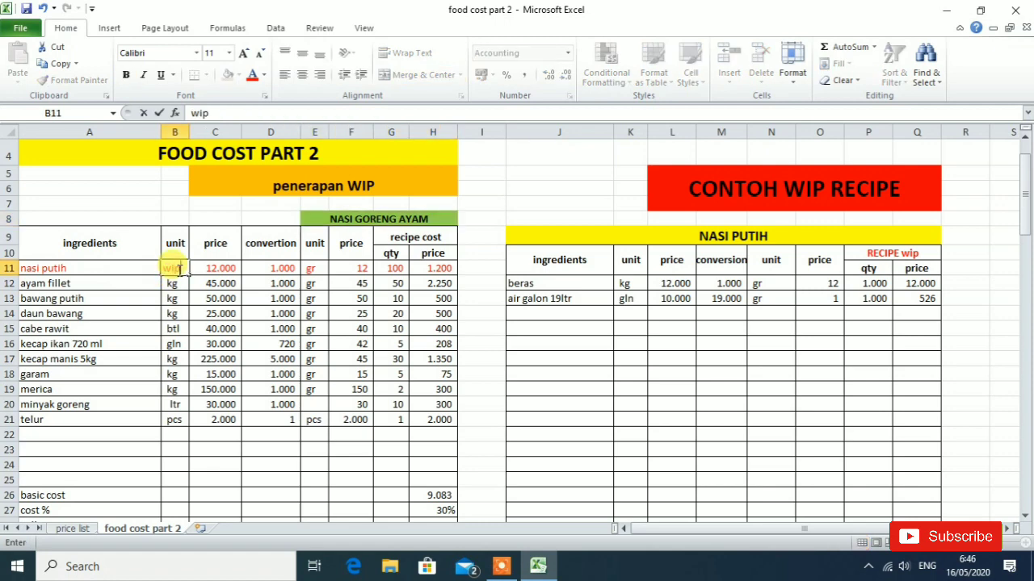
click(229, 270)
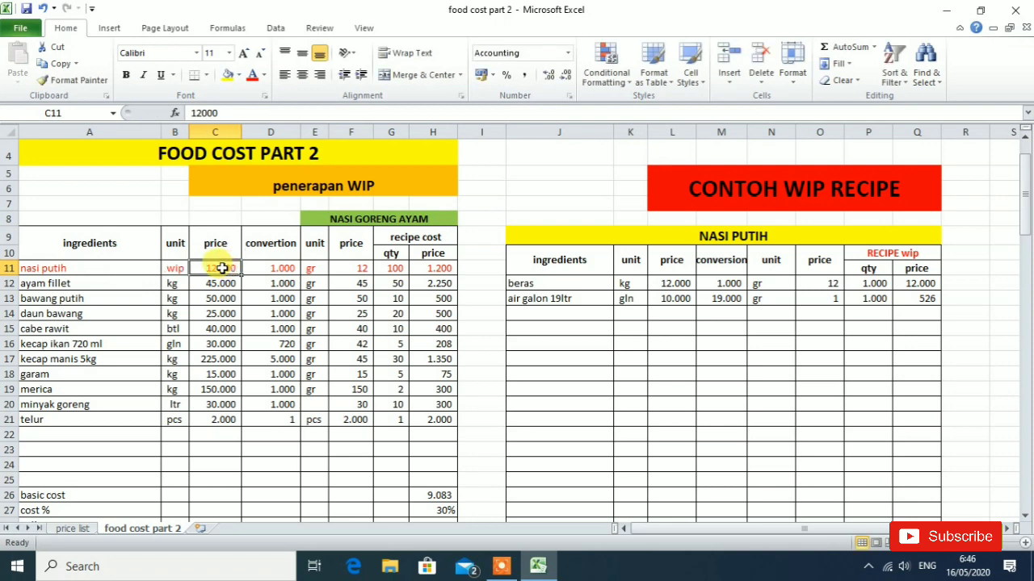
drag(229, 270, 432, 270)
key(Delete)
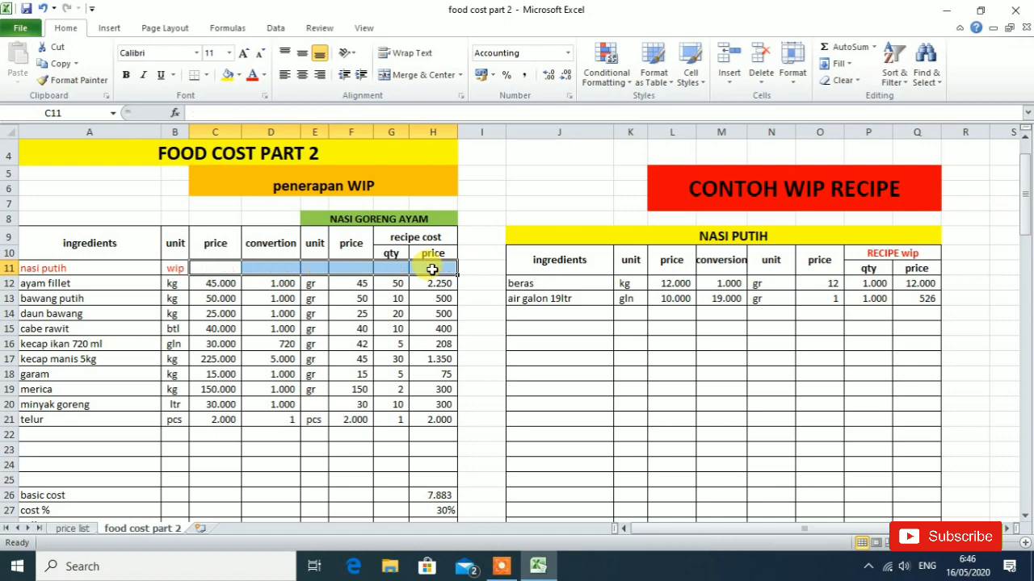
click(279, 478)
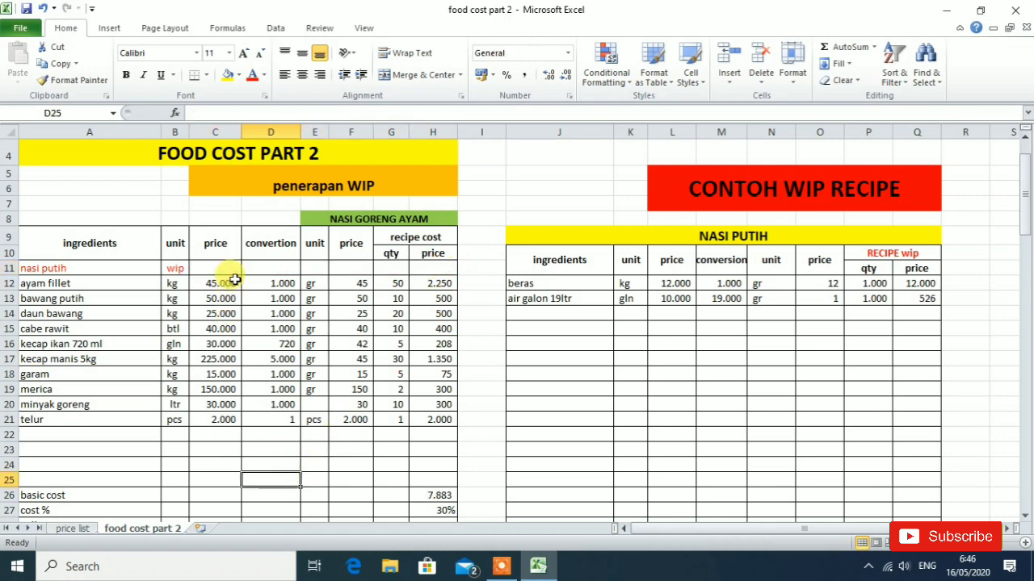
- Leave the nasi putih purchase price empty and enter conversion 1 in cell D11 and unit gr in cell E11
click(223, 266)
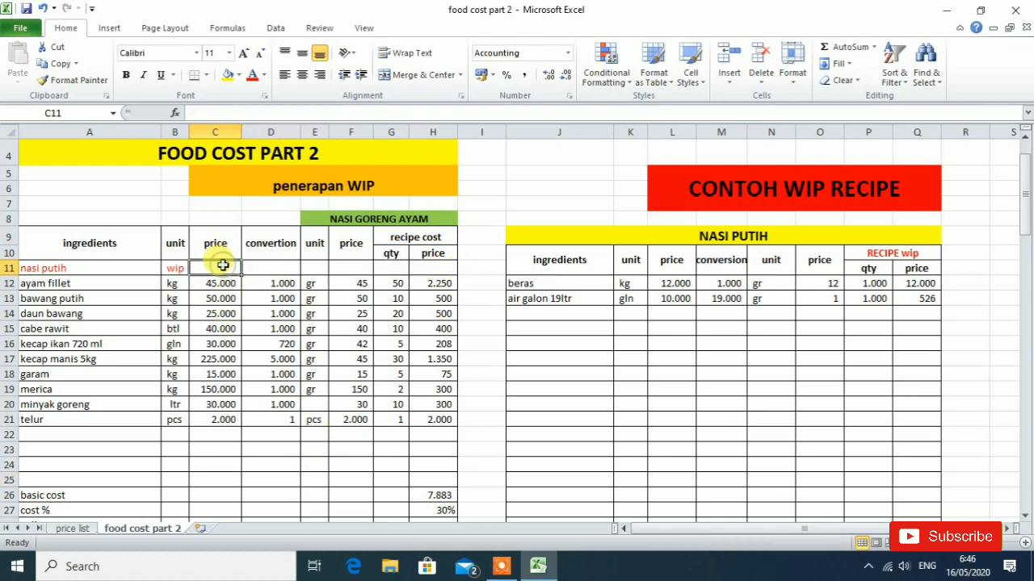
click(285, 267)
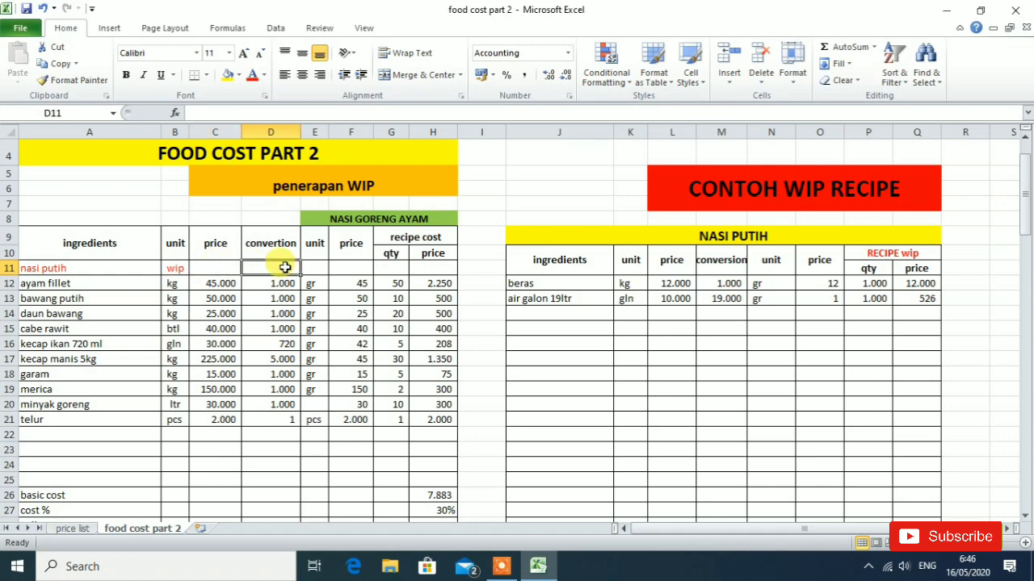
text(1)
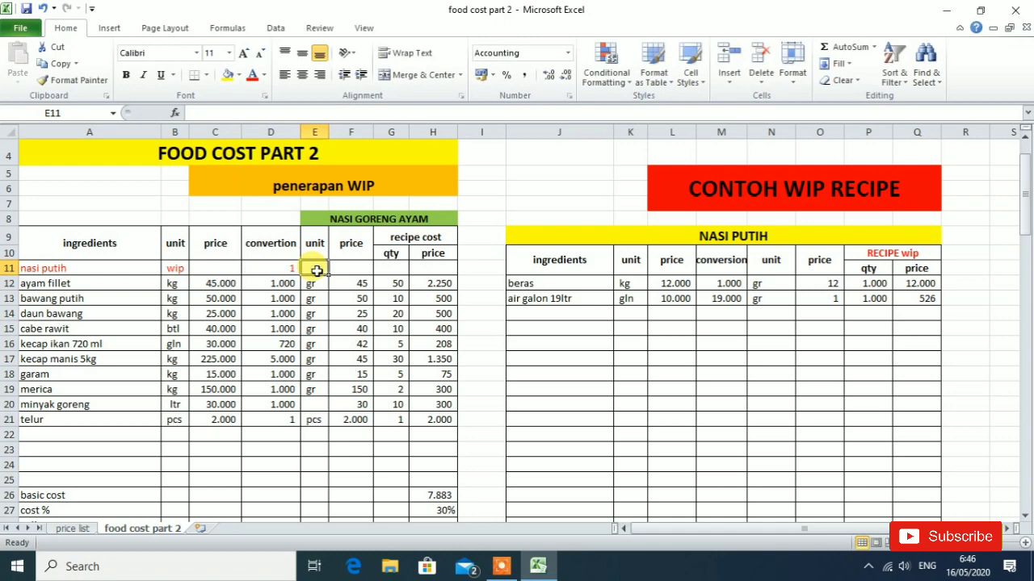
text(g)
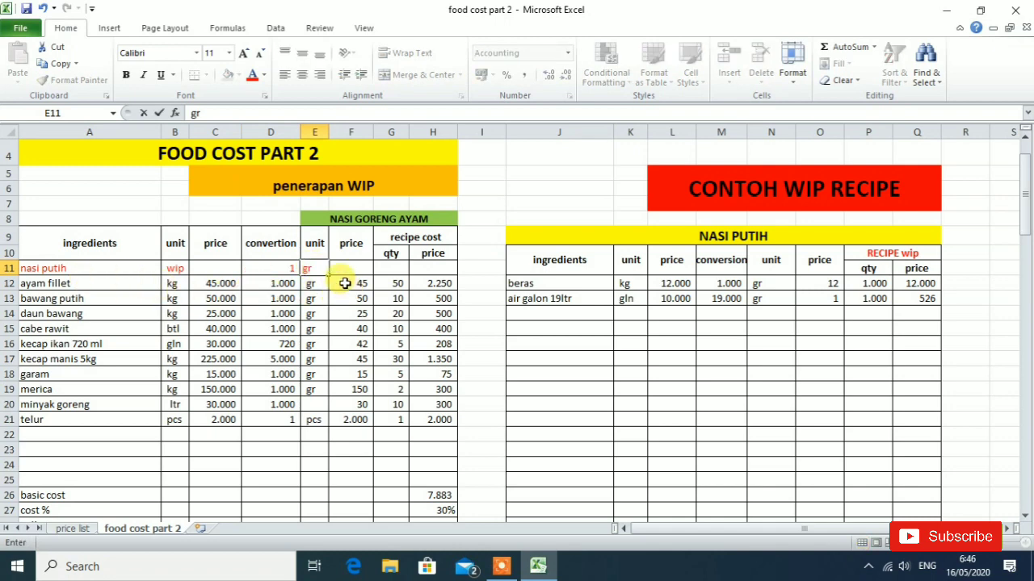
text(r)
- Link the nasi putih unit price in cell F11 to the NASI PUTIH WIP price per gram, =Q30
click(357, 269)
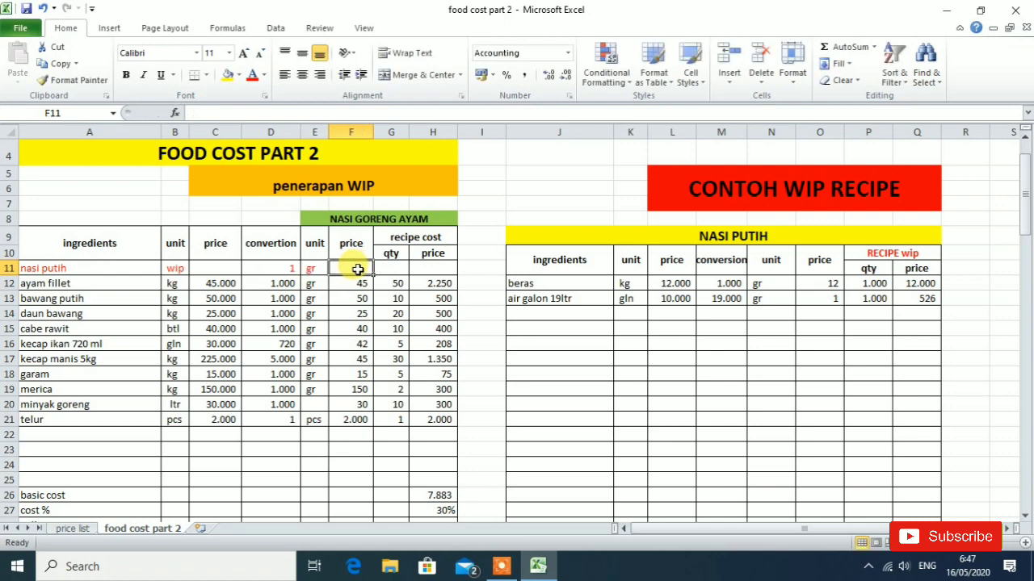
text(=)
scroll(791, 361, down, 4)
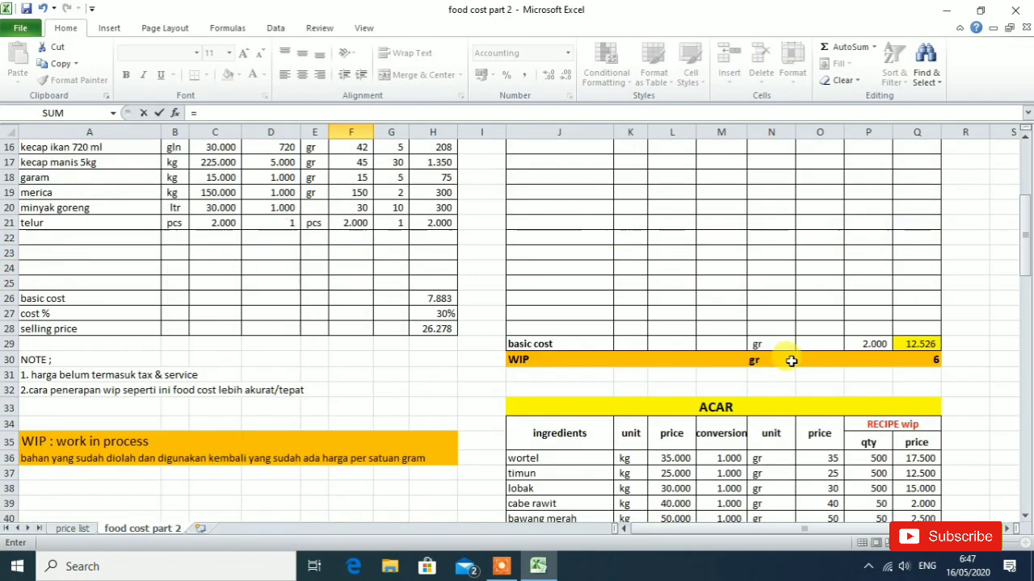
click(925, 360)
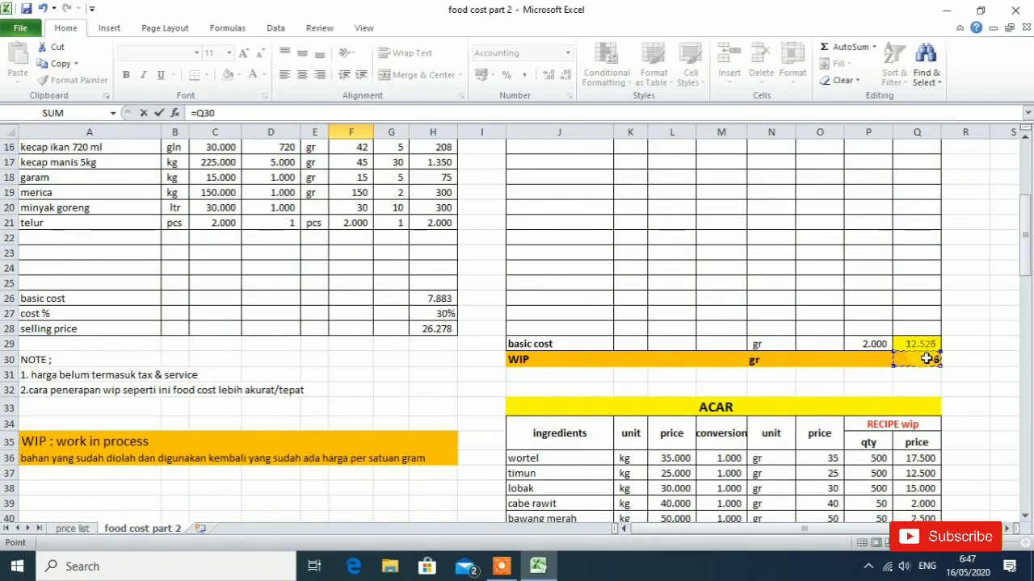
key(Return)
- Enter 200 as the nasi putih recipe quantity in cell G11 of the NASI GORENG AYAM table
scroll(347, 506, up, 2)
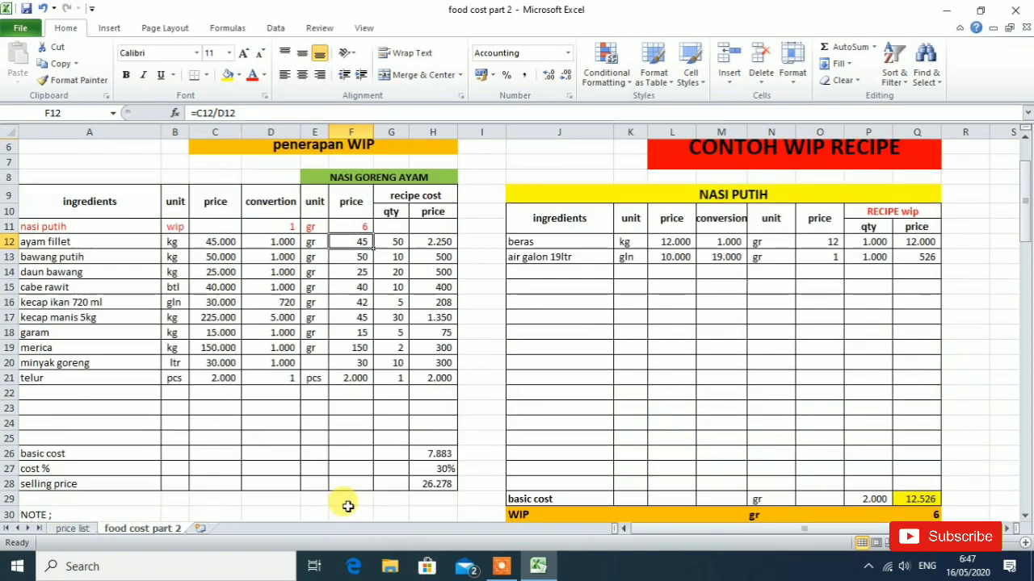
scroll(347, 507, up, 1)
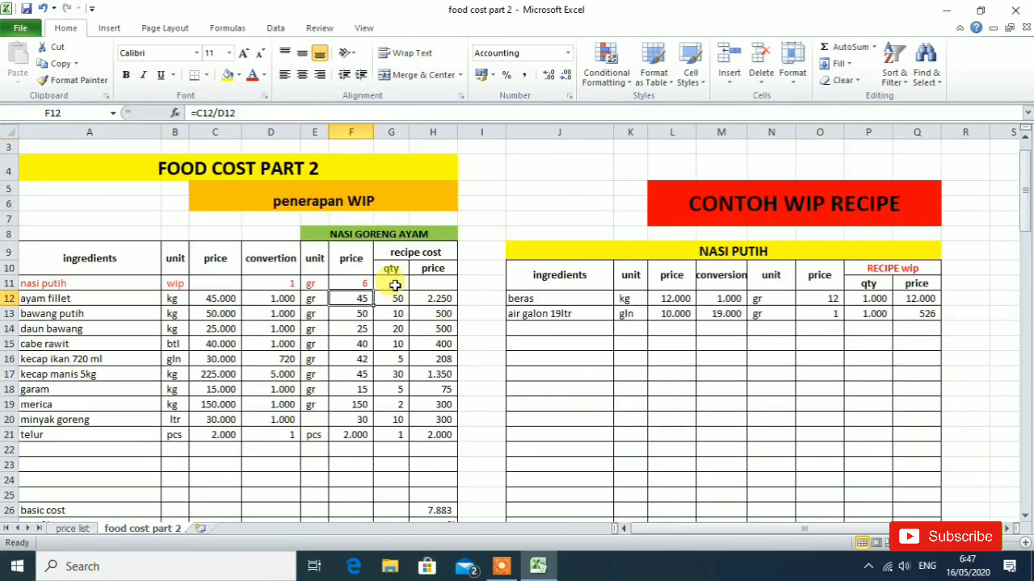
click(394, 285)
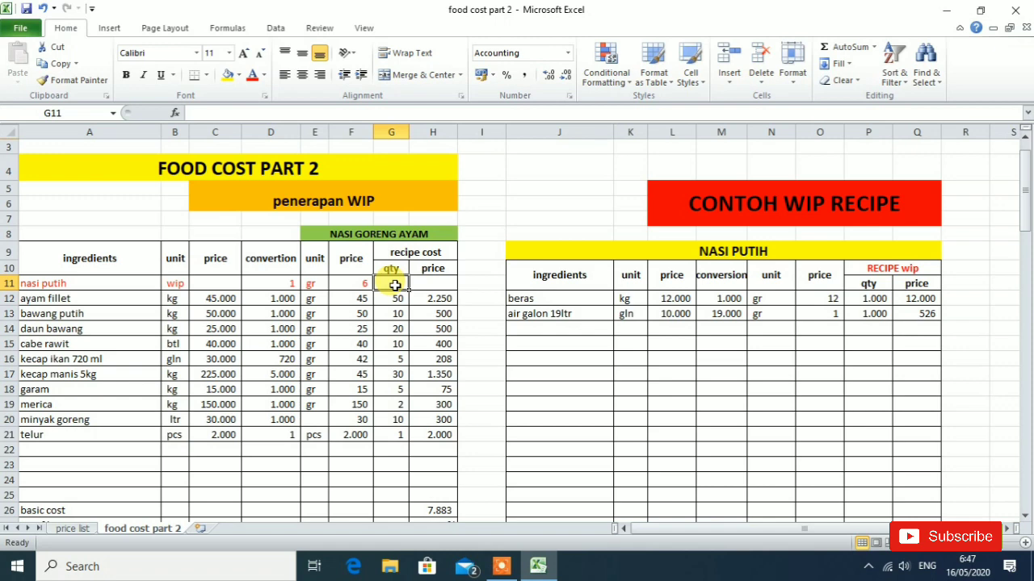
text(200)
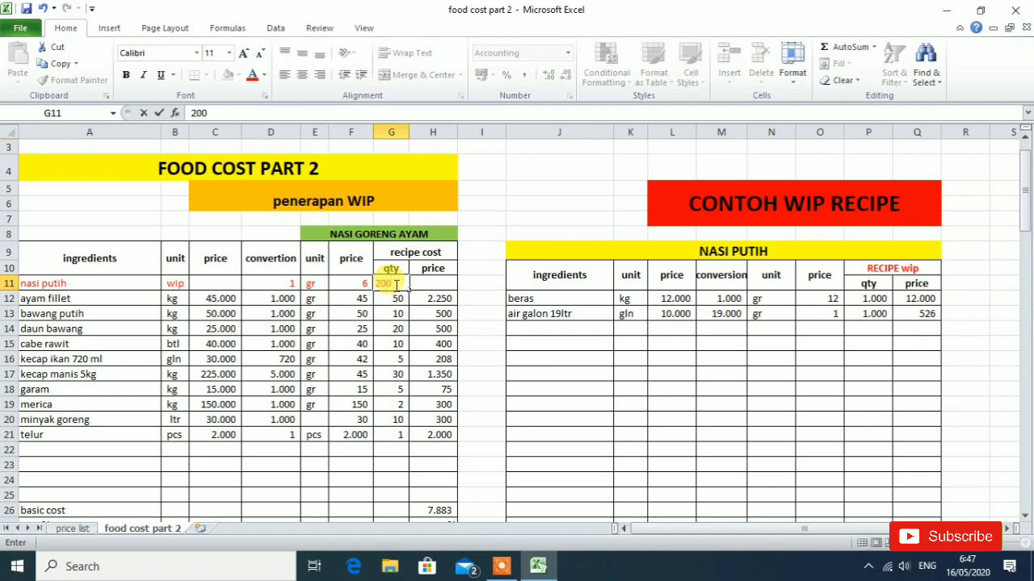
- Enter the nasi putih recipe price in cell H11 as quantity times unit price, =G11*F11
click(438, 282)
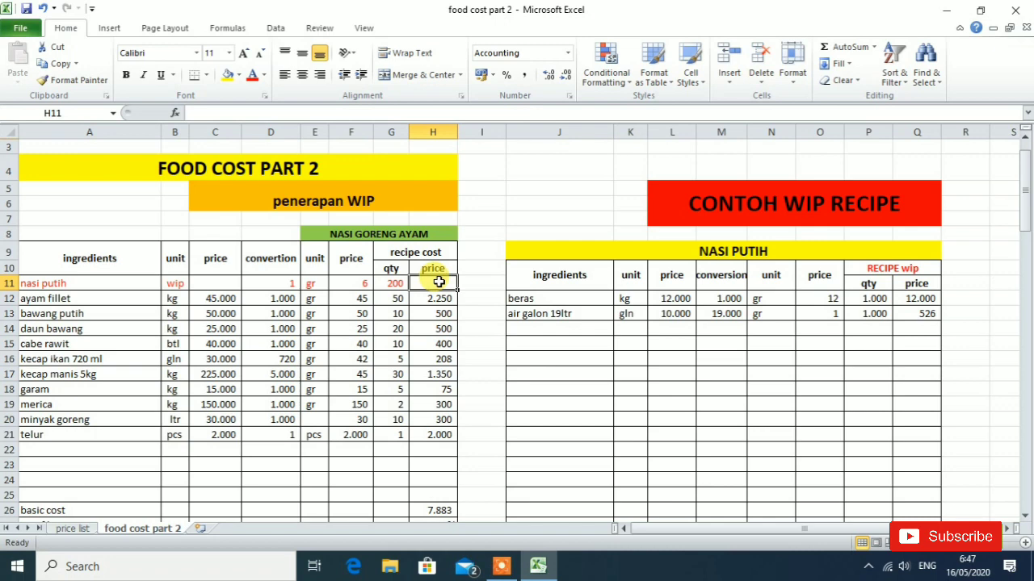
text(=)
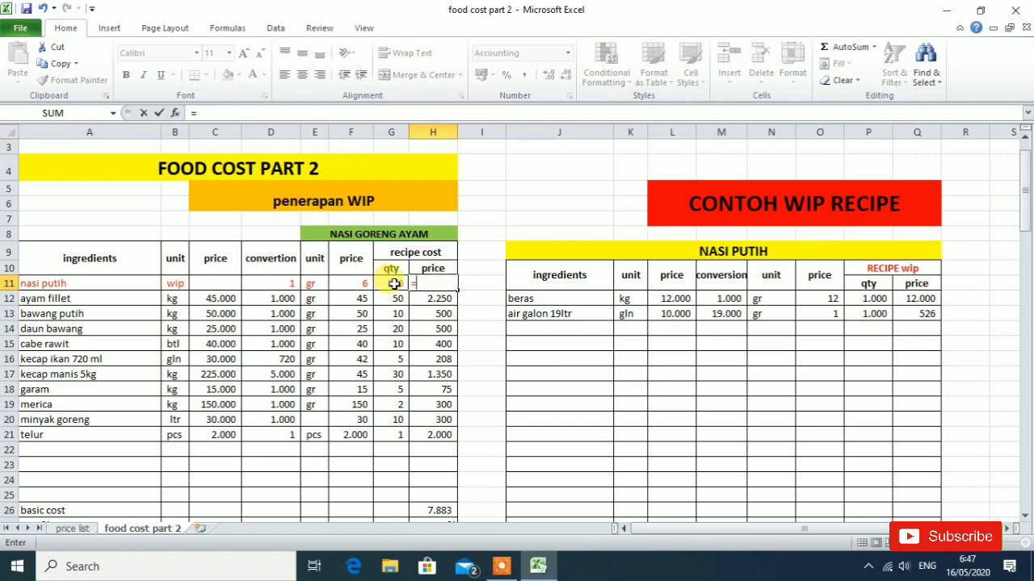
click(390, 283)
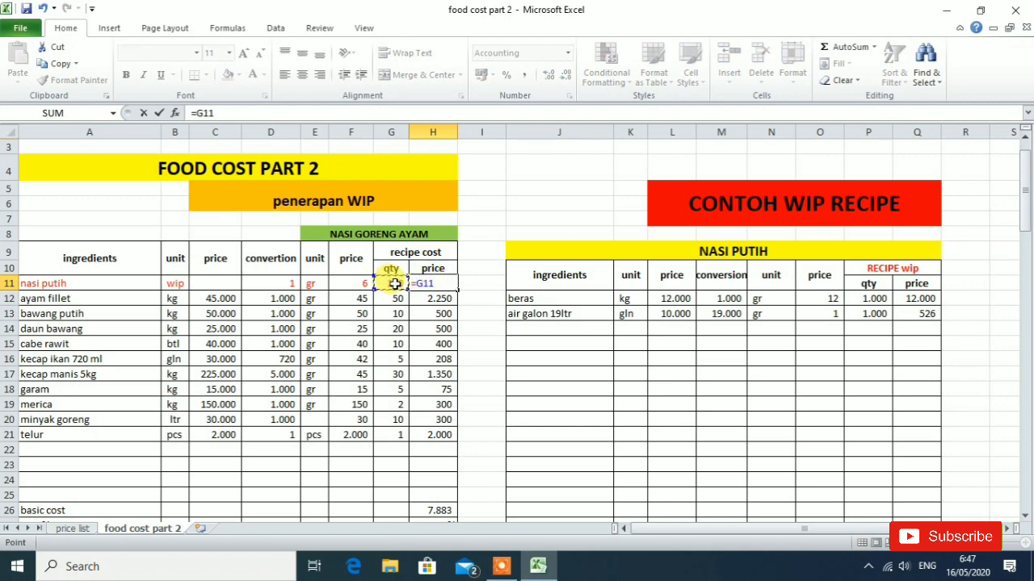
text(*)
click(355, 283)
key(Return)
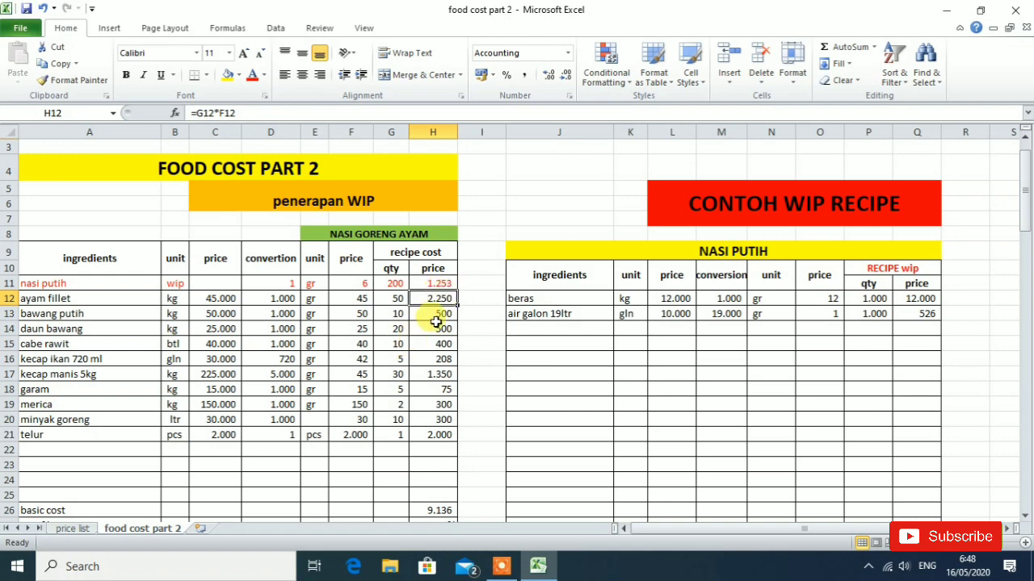
- Inspect the NASI GORENG AYAM basic cost and selling price formulas in cells H26 and H28 against the ingredient rows
scroll(438, 259, down, 2)
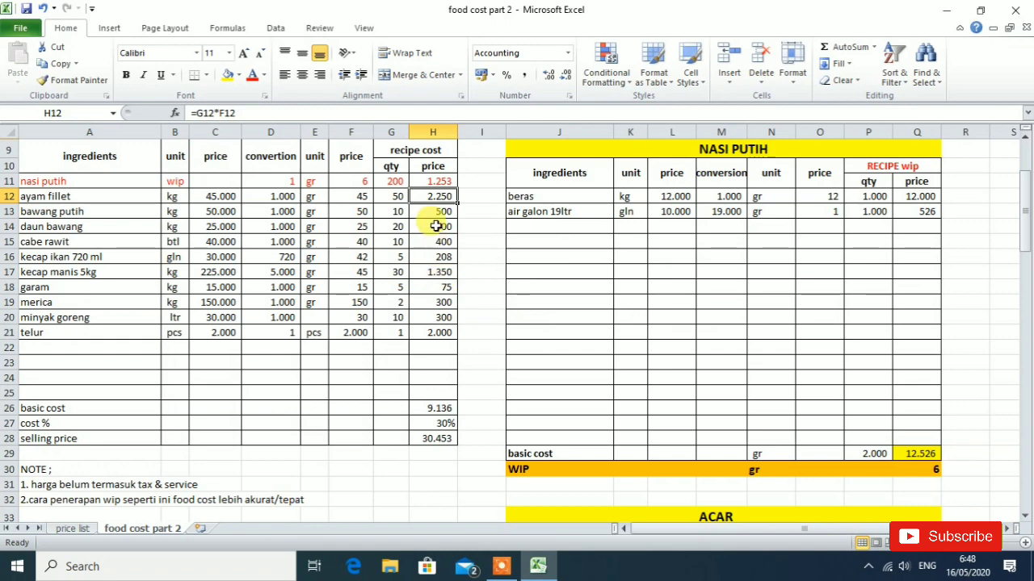
click(436, 408)
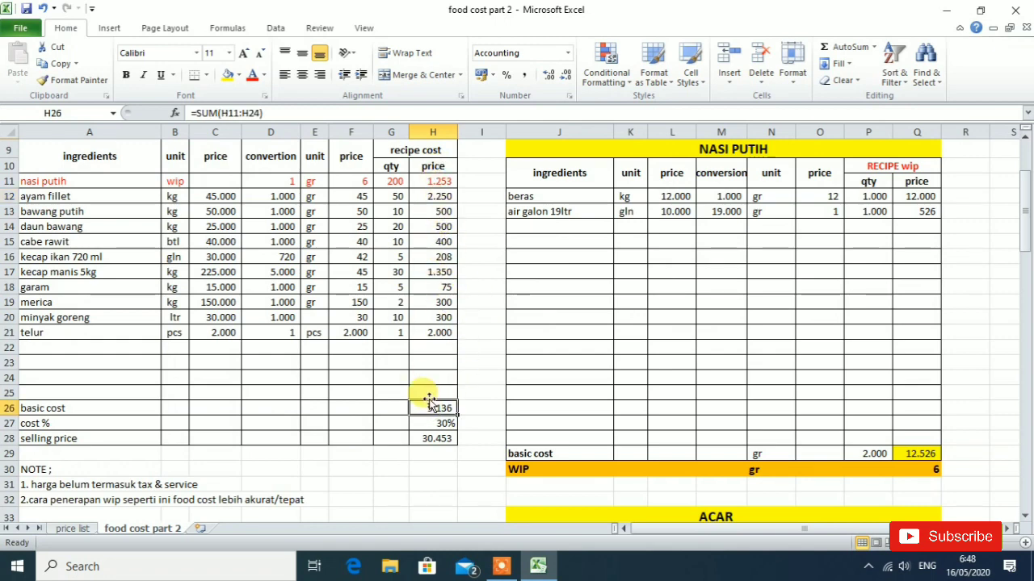
click(447, 438)
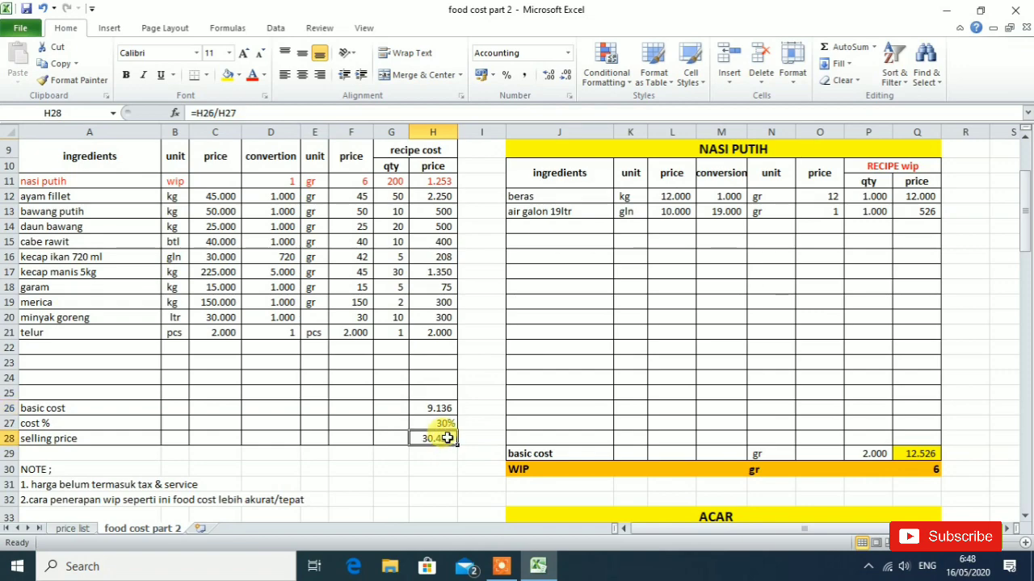
scroll(447, 434, up, 3)
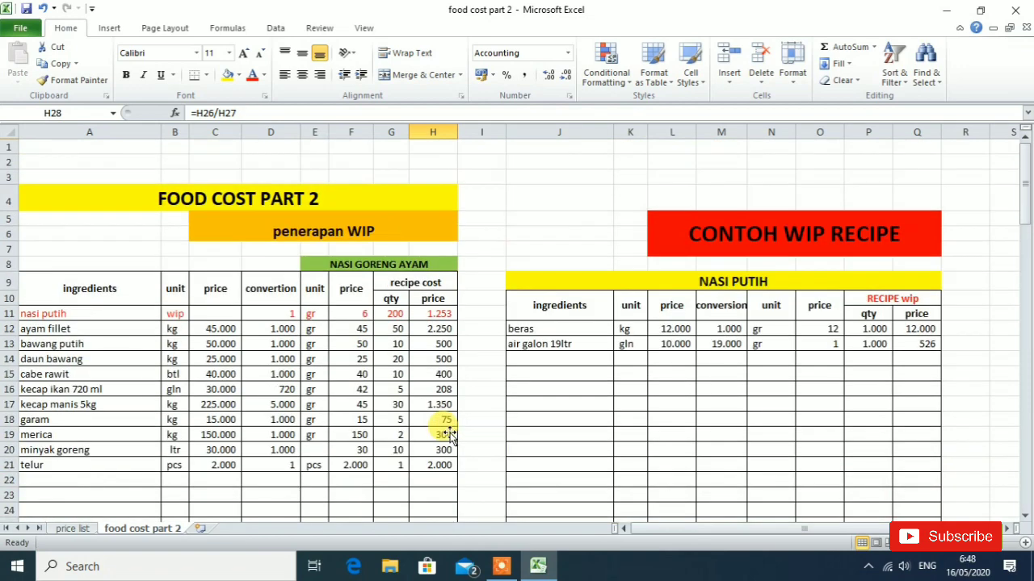
scroll(428, 397, down, 3)
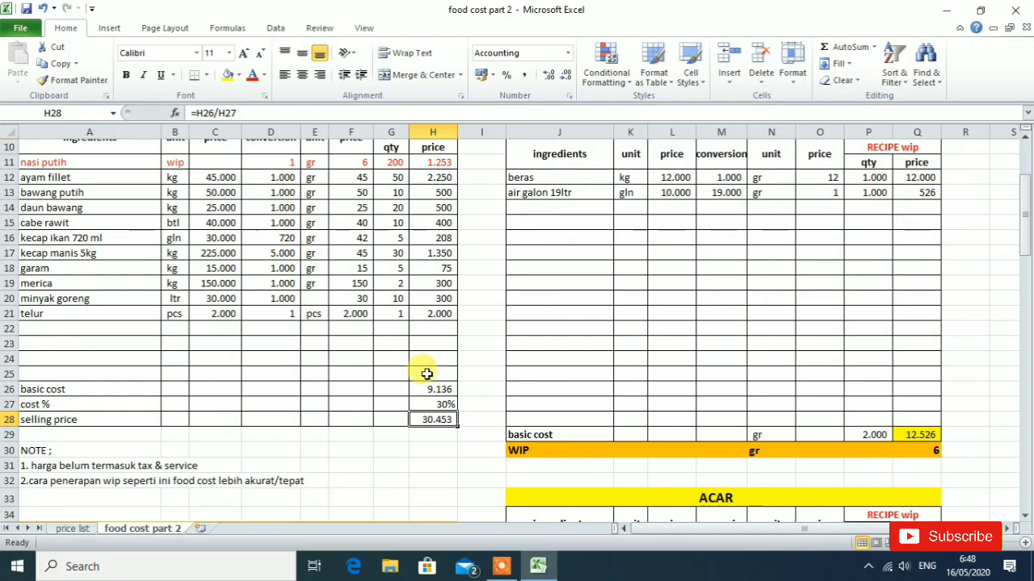
scroll(431, 356, up, 3)
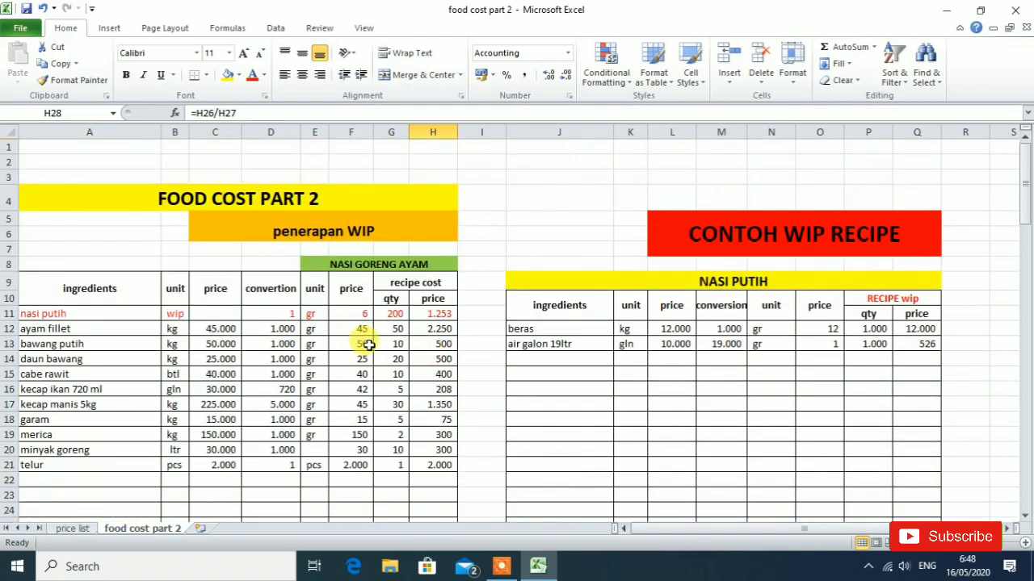
- Review the NASI GORENG AYAM ingredient rows, basic cost, cost % and selling price together with the notes on tax, service and WIP use
scroll(373, 345, down, 2)
scroll(374, 345, down, 1)
scroll(369, 341, up, 2)
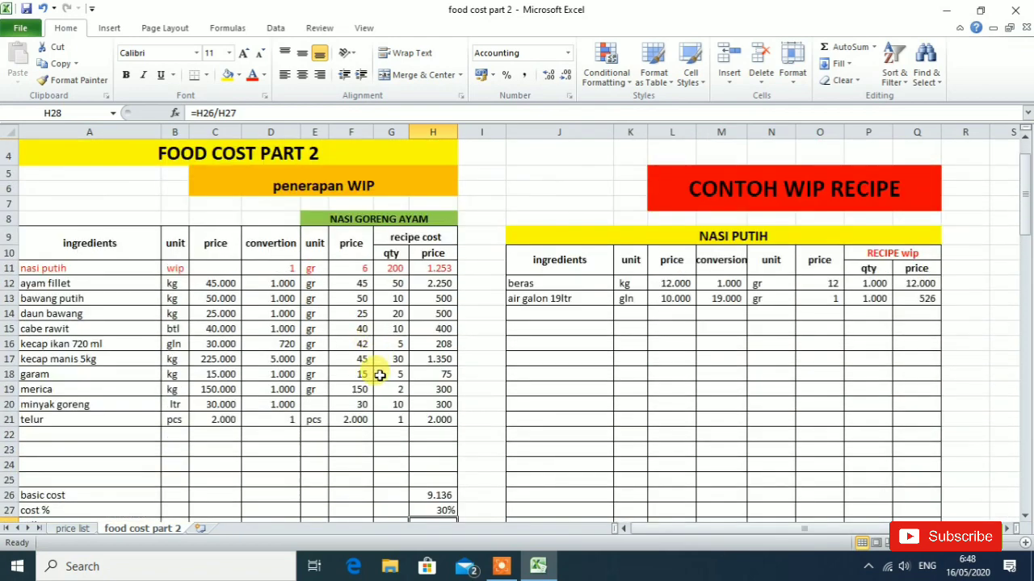
scroll(377, 381, down, 5)
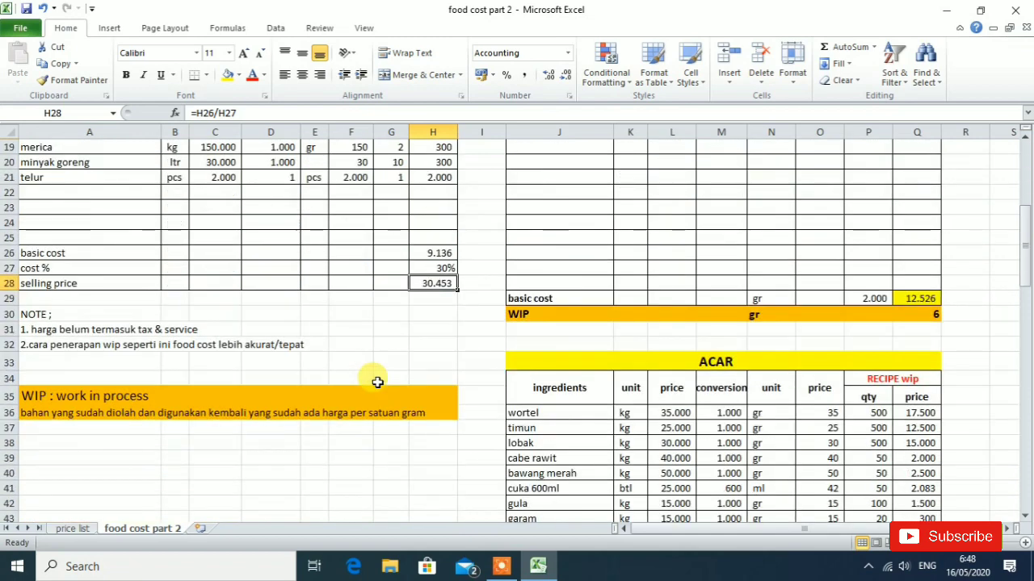
scroll(379, 381, up, 2)
scroll(381, 377, up, 1)
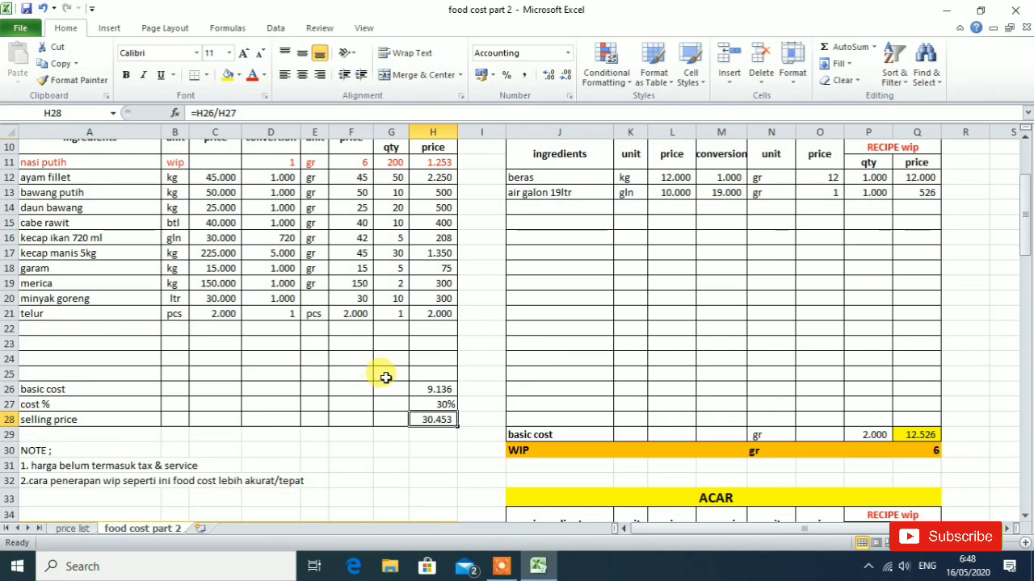
scroll(415, 334, up, 1)
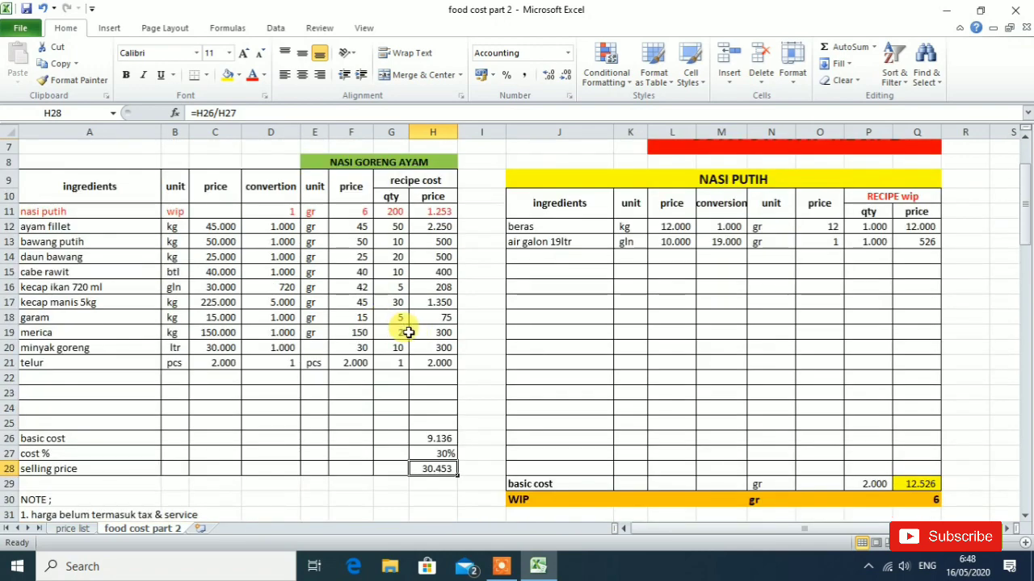
scroll(415, 334, down, 2)
scroll(372, 338, down, 2)
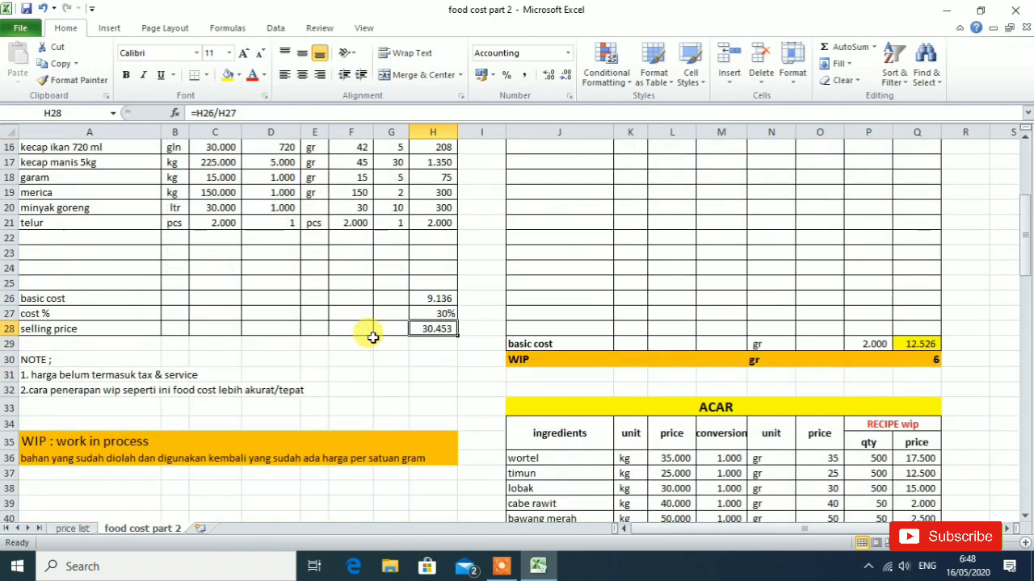
scroll(352, 312, up, 1)
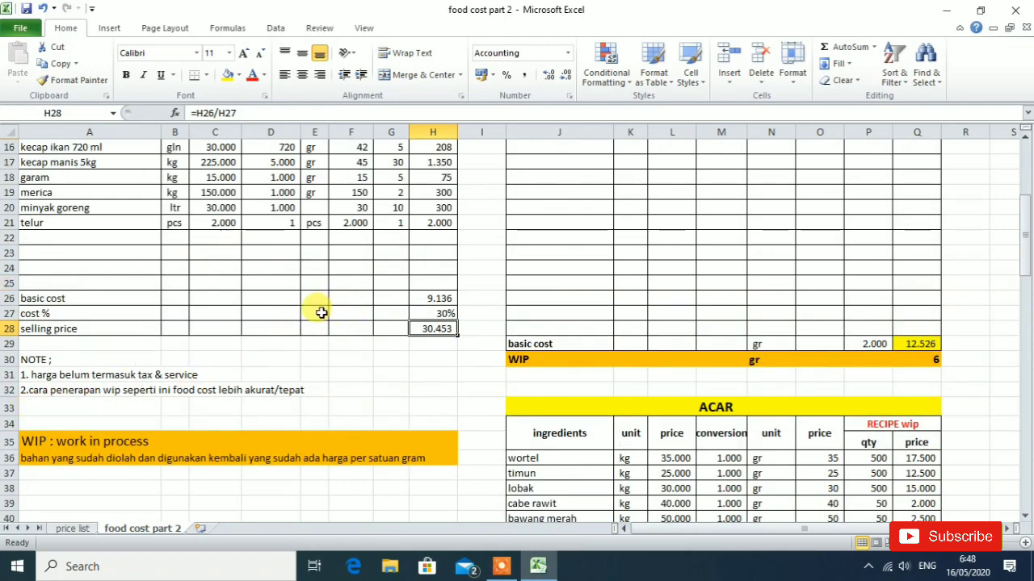
scroll(323, 308, up, 2)
scroll(337, 305, down, 2)
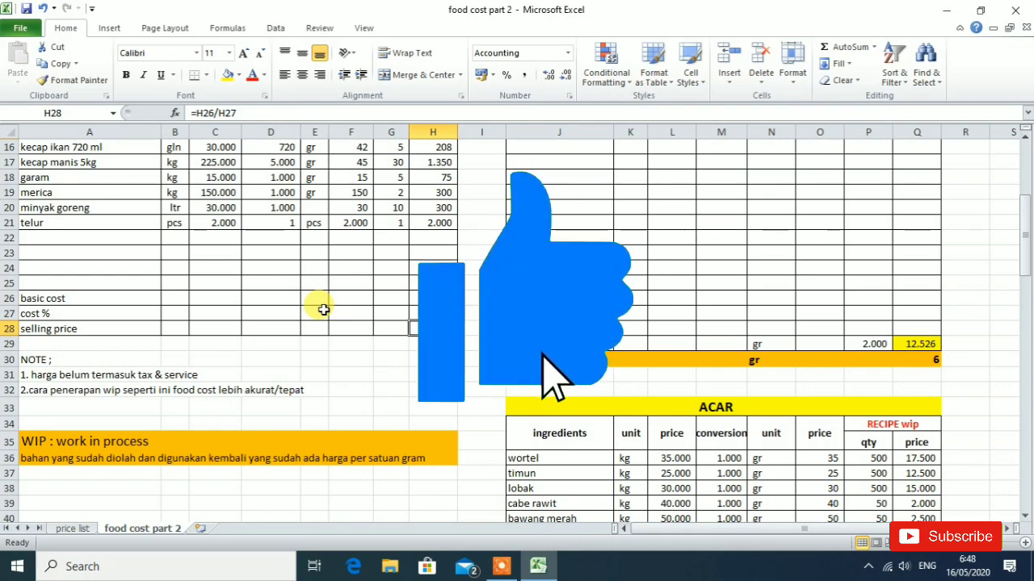
scroll(387, 261, down, 3)
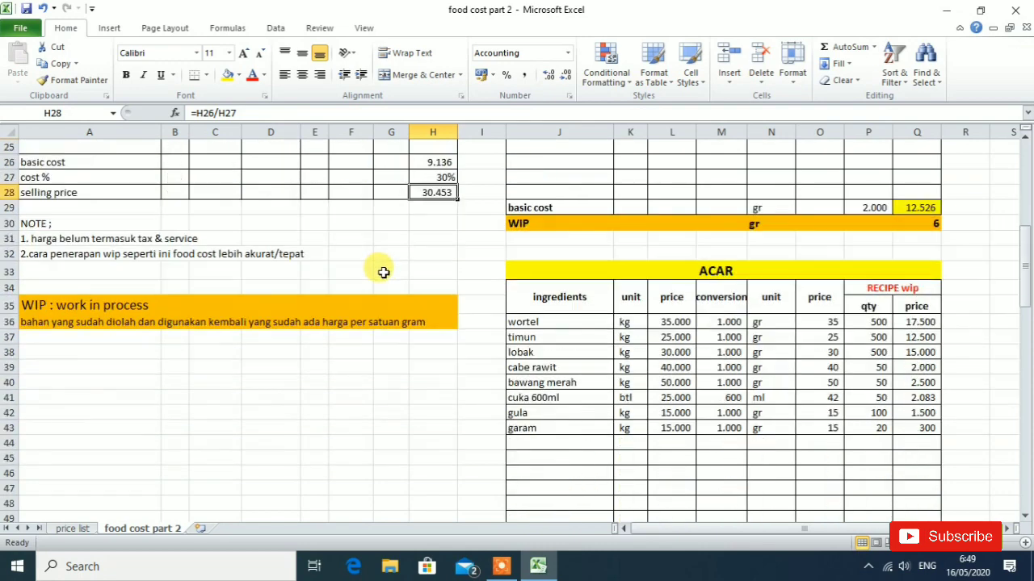
scroll(381, 272, down, 2)
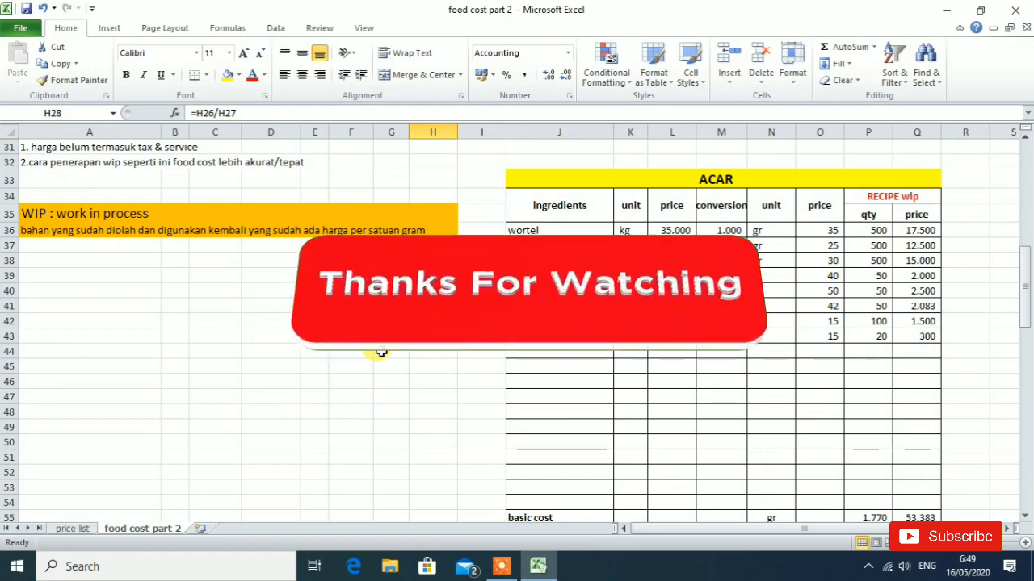
scroll(378, 349, down, 3)
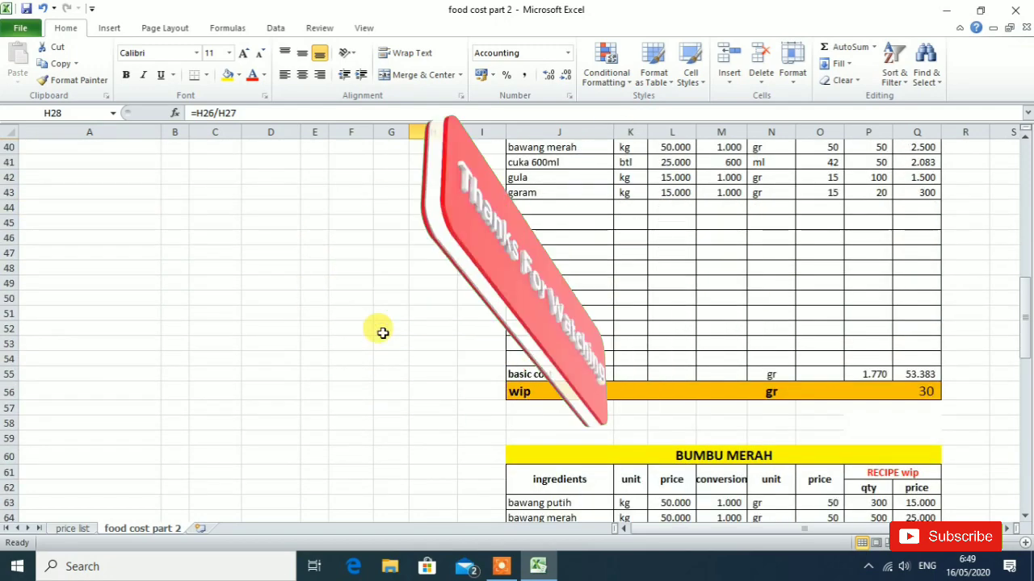